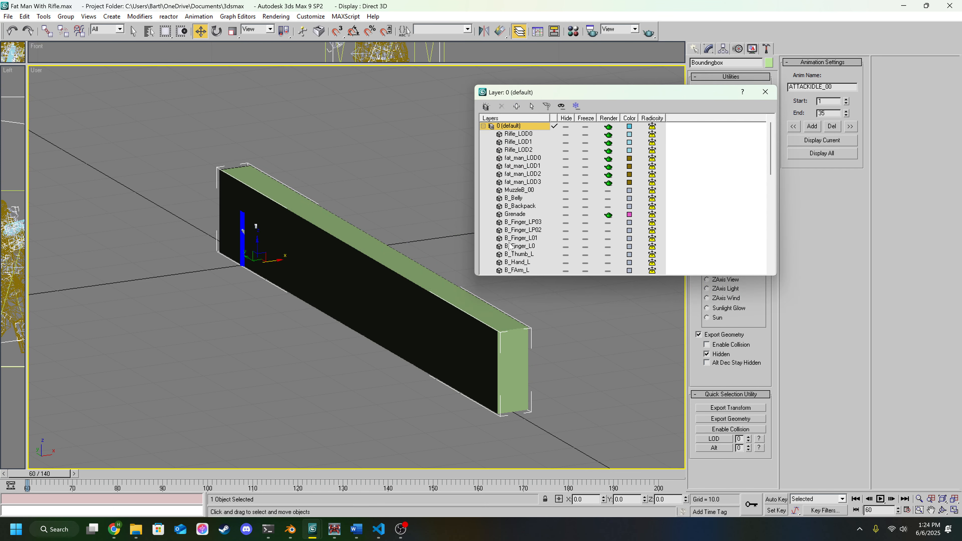
Hide the Col_Main and Boundingbox objects in the default layer, and close the layer manager.
scroll(519, 245, "down", 10)
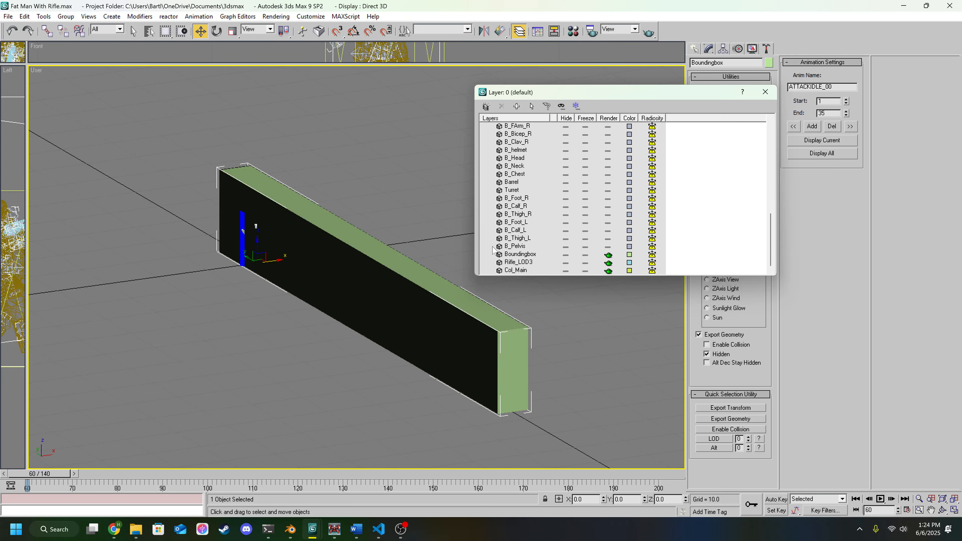
left_click(498, 270)
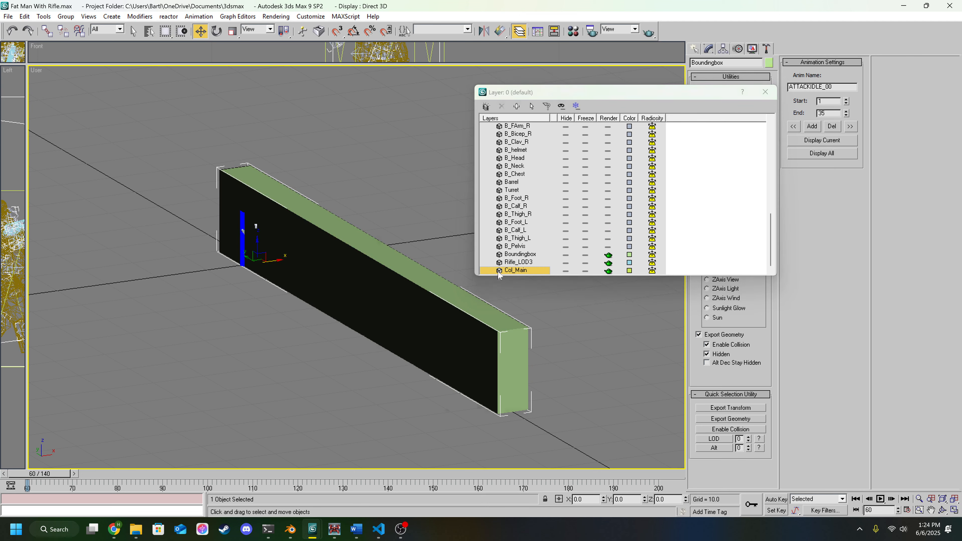
left_click(572, 110)
left_click(566, 270)
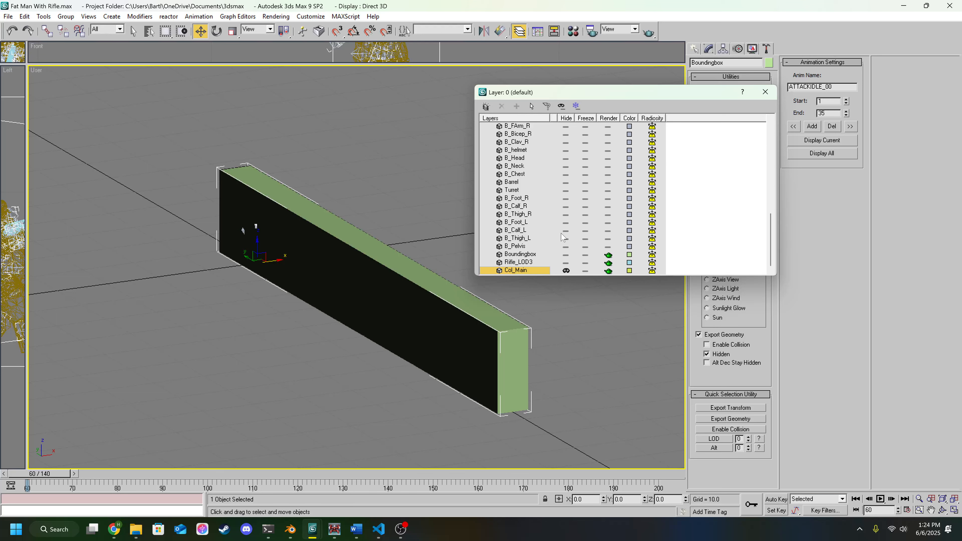
scroll(561, 237, "up", 2)
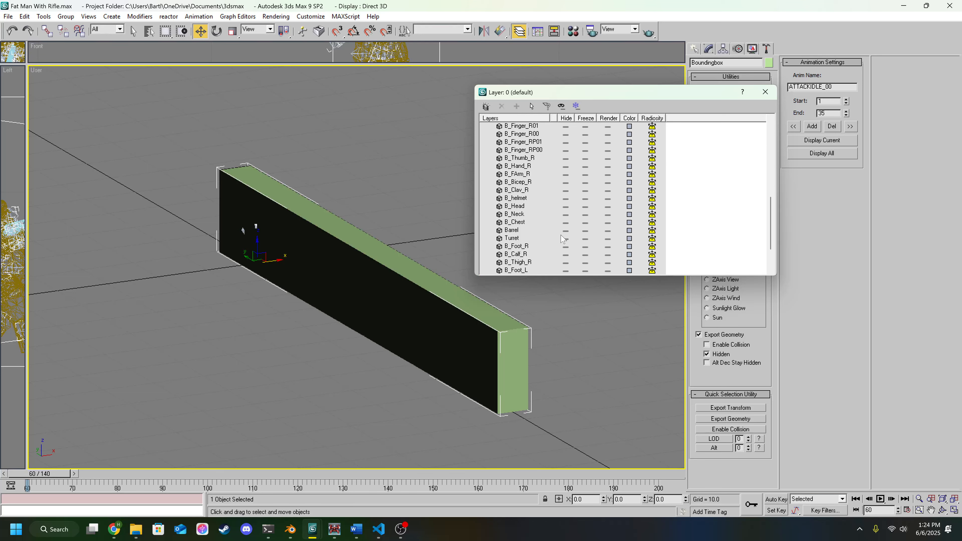
scroll(564, 205, "down", 2)
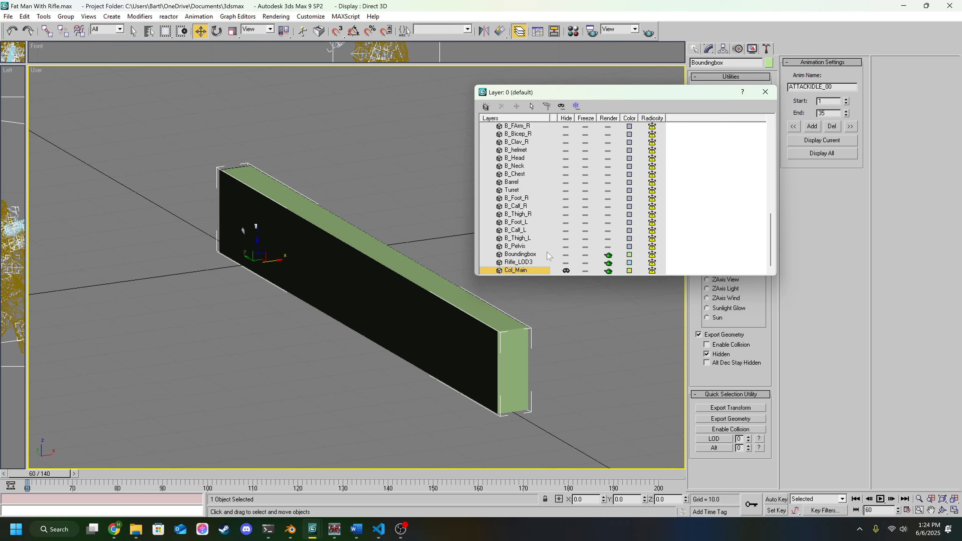
left_click(566, 254)
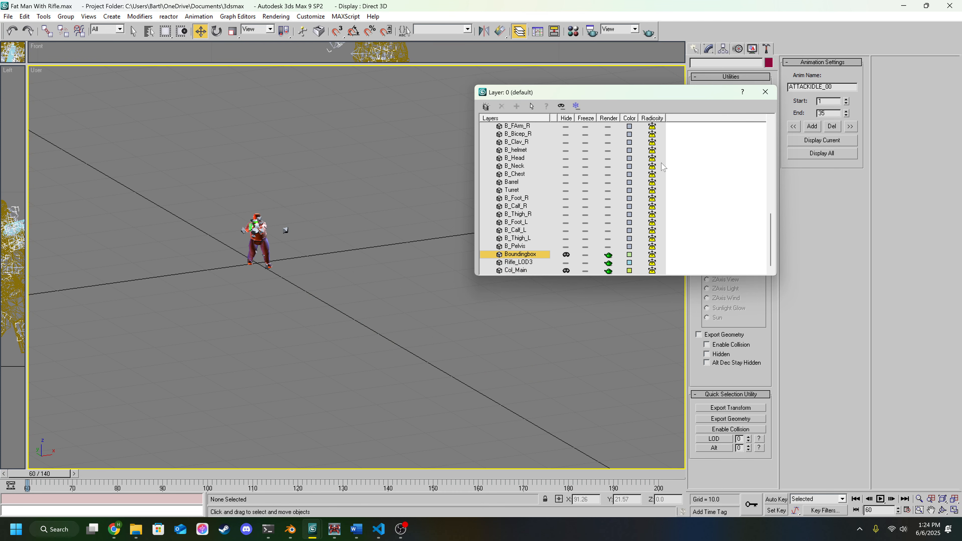
left_click(764, 92)
Widen the Left viewport to about half the workspace and frame the whole character in it.
scroll(342, 237, "up", 5)
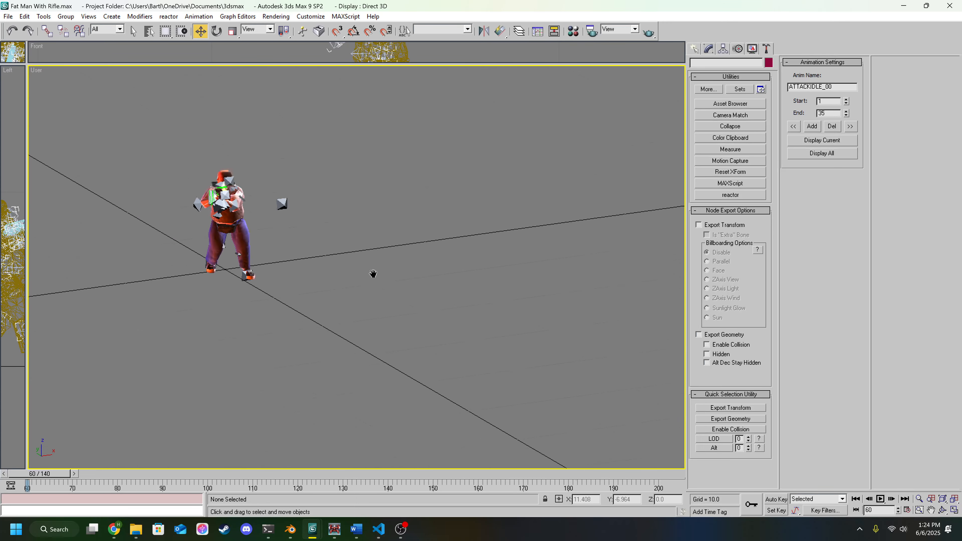
left_click_drag(27, 199, 344, 212)
scroll(298, 232, "down", 5)
scroll(288, 236, "up", 2)
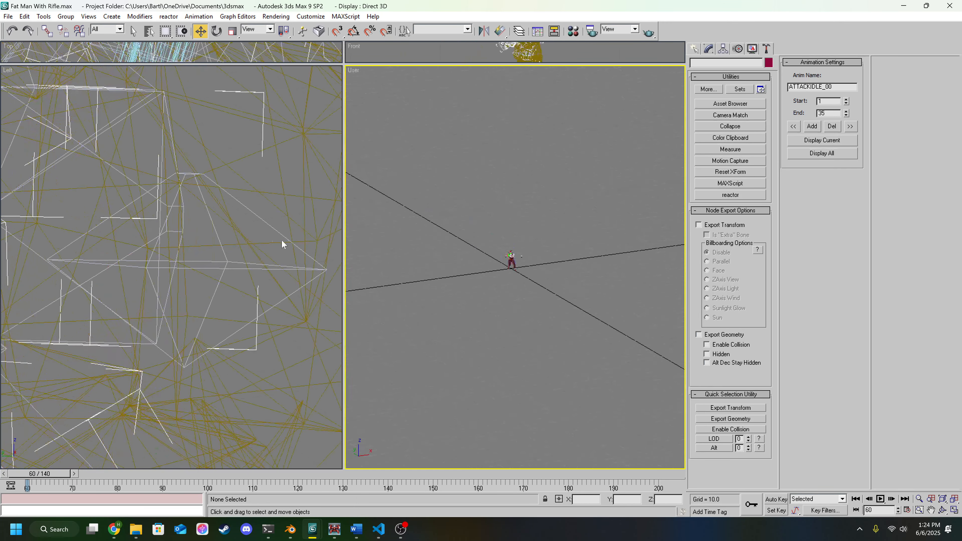
left_click(279, 241)
scroll(276, 242, "down", 3)
scroll(276, 242, "down", 4)
left_click(265, 288)
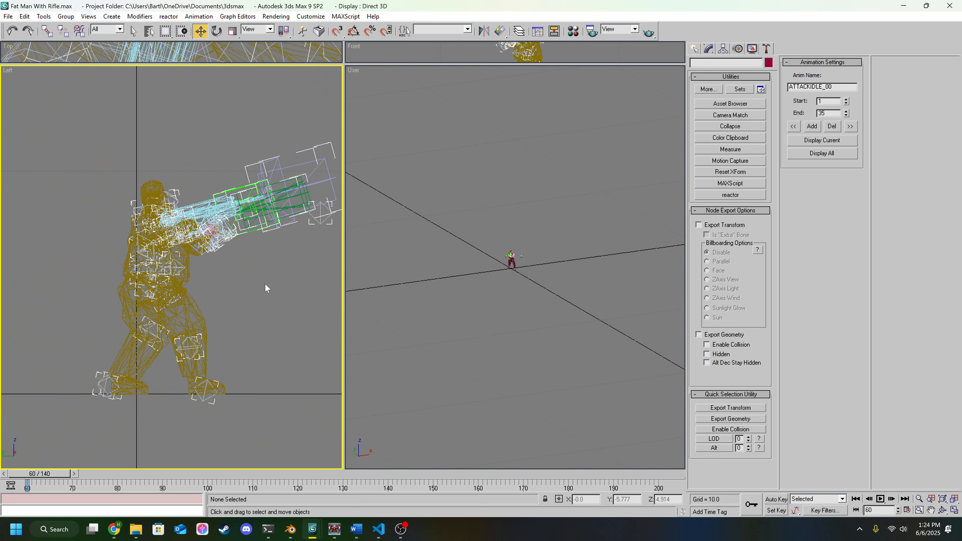
Place a single Alamo Proxy helper in front of the character's legs in the Left view, undoing any extra one.
left_click(695, 50)
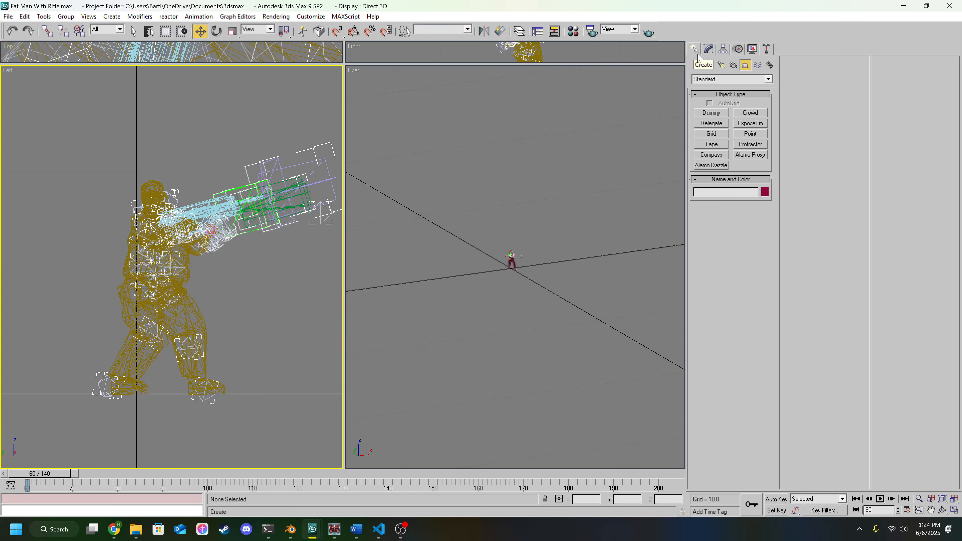
left_click(745, 155)
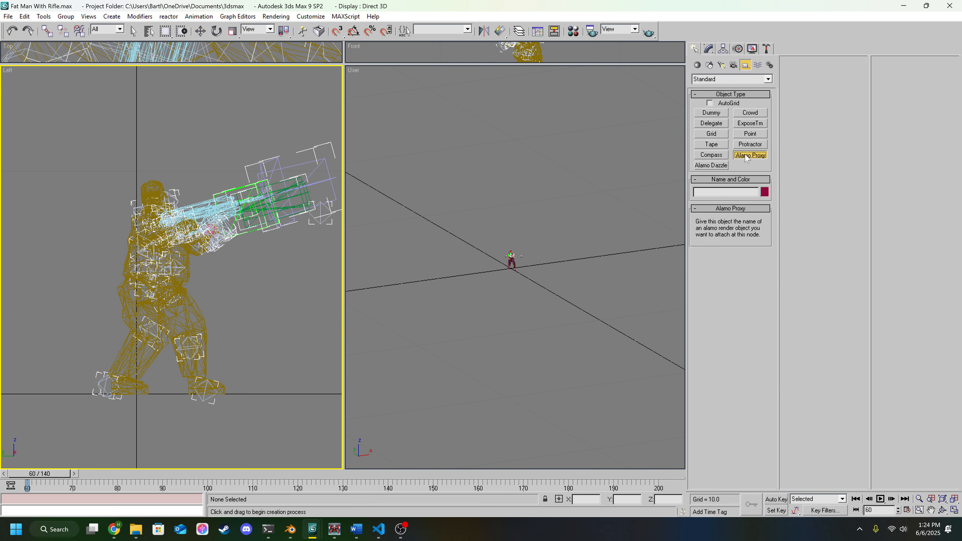
left_click(249, 310)
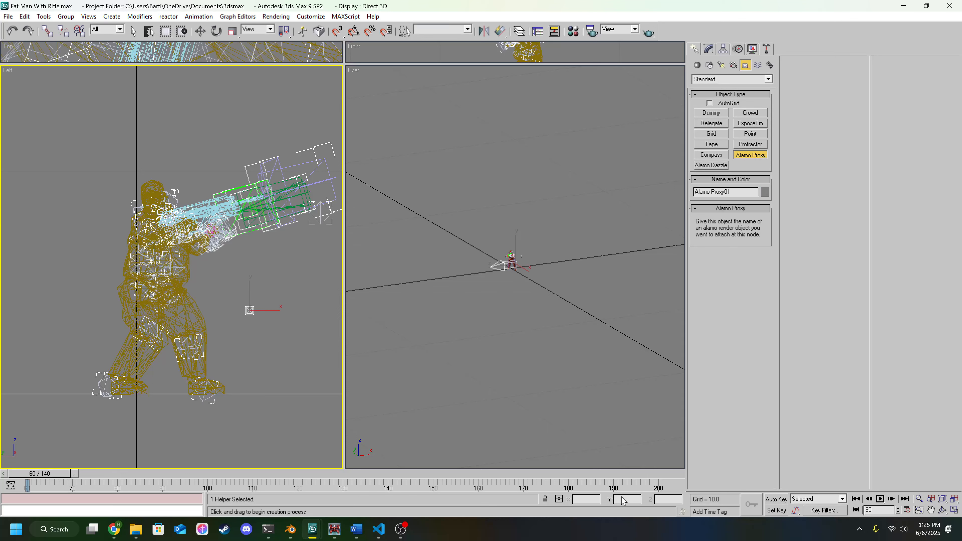
left_click(262, 330)
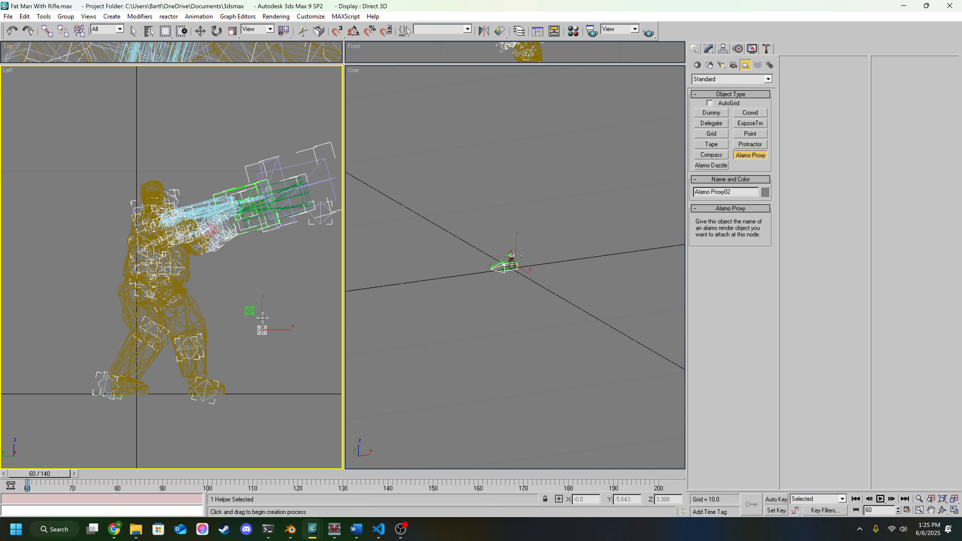
key("ctrl+z")
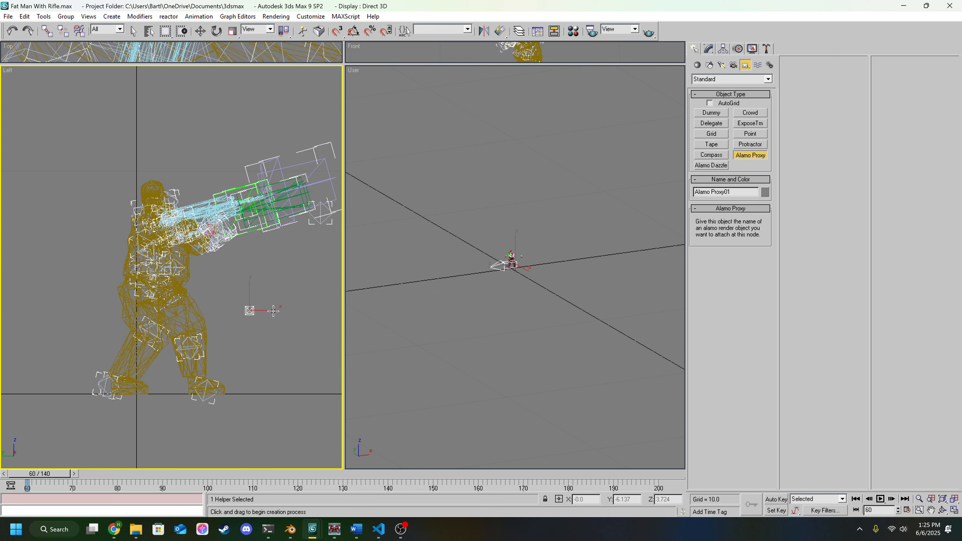
Rotate the Alamo Proxy so its arrow points forward, away from the character, and set its Z rotation to 0.
left_click(200, 31)
left_click(216, 31)
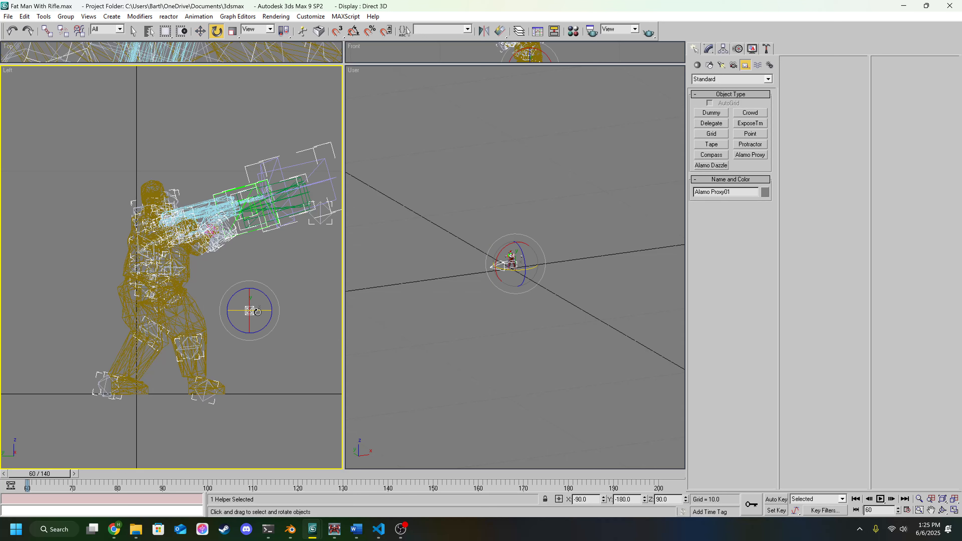
left_click_drag(257, 311, 335, 314)
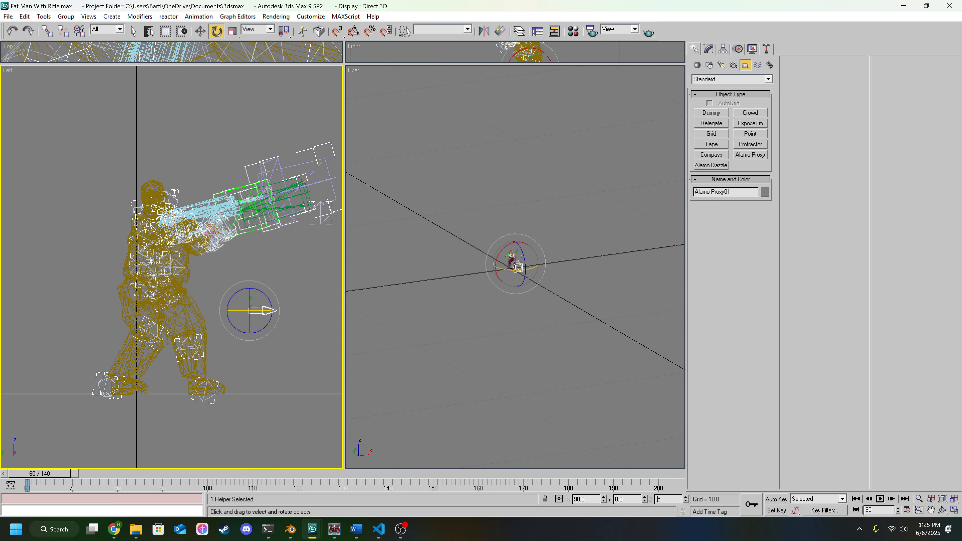
type("0")
key("Return")
Move the Alamo Proxy onto the character's torso, at about Y -0.66 and Z 5.7.
mouse_move(259, 288)
left_mouse_down()
mouse_move(249, 287)
mouse_move(253, 246)
left_mouse_up()
key("w")
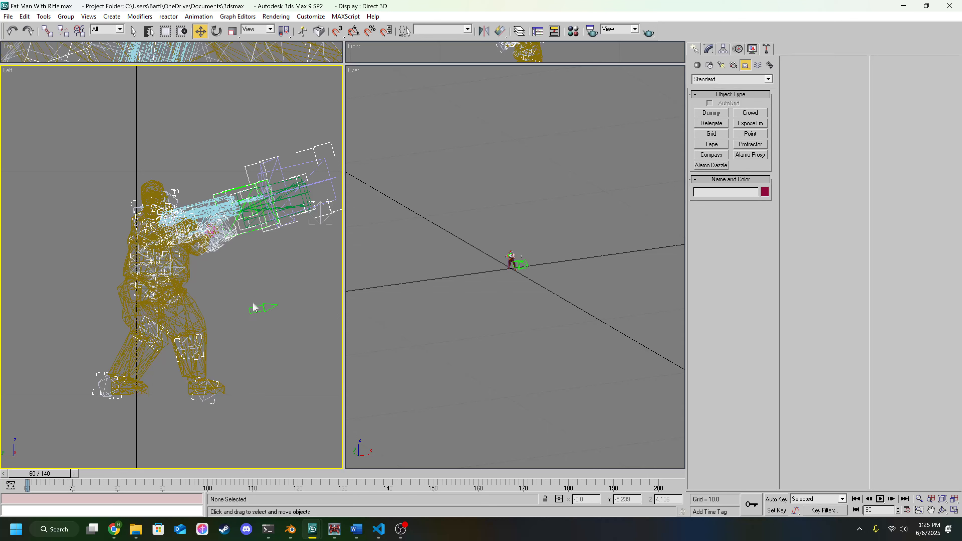
left_click(254, 308)
left_click_drag(250, 289, 175, 267)
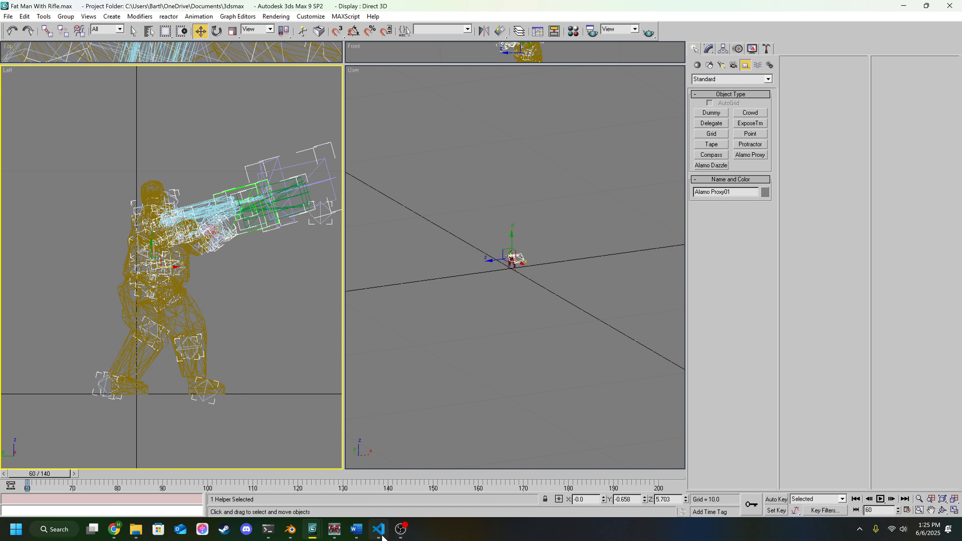
Switch to the Untitled 3ds Max scene, close its Schematic View and clear the current selection.
mouse_move(353, 536)
mouse_move(316, 532)
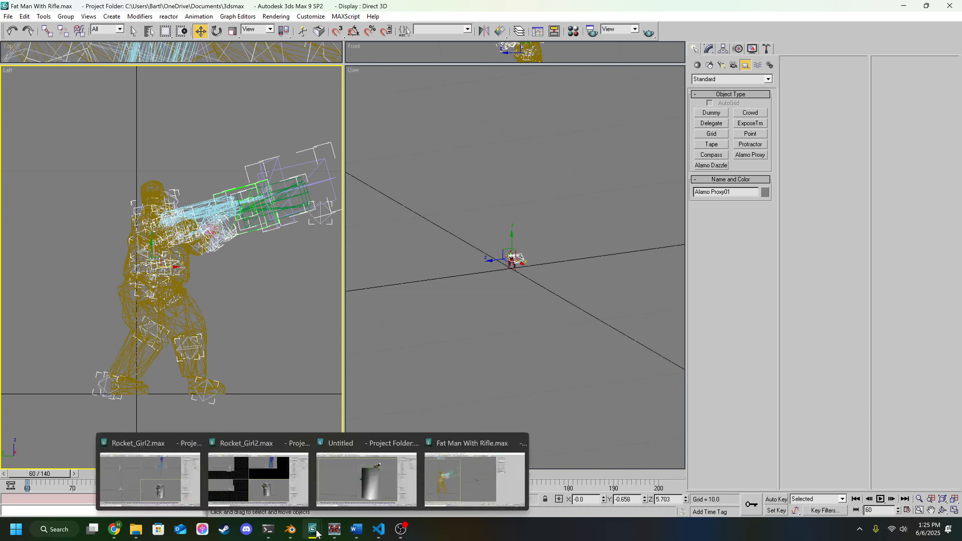
mouse_move(347, 483)
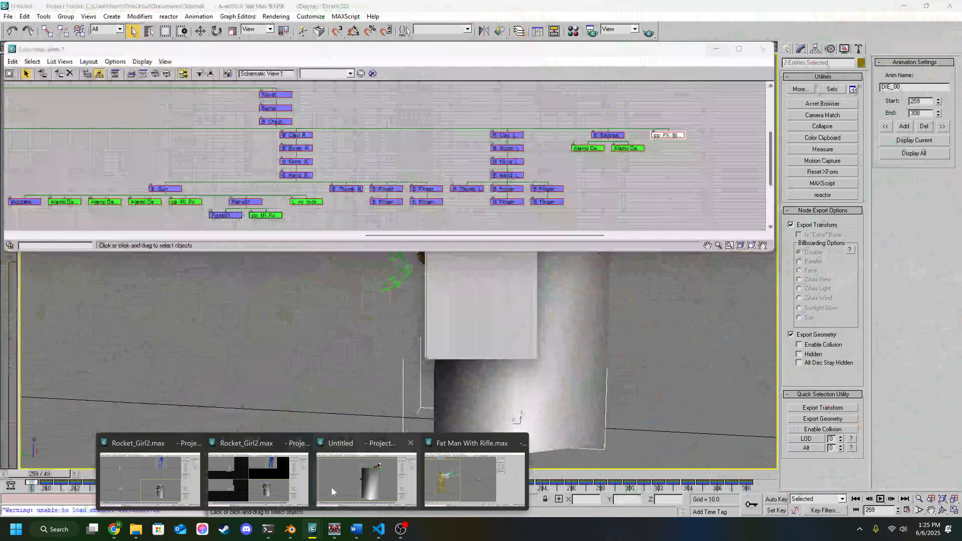
left_click(331, 487)
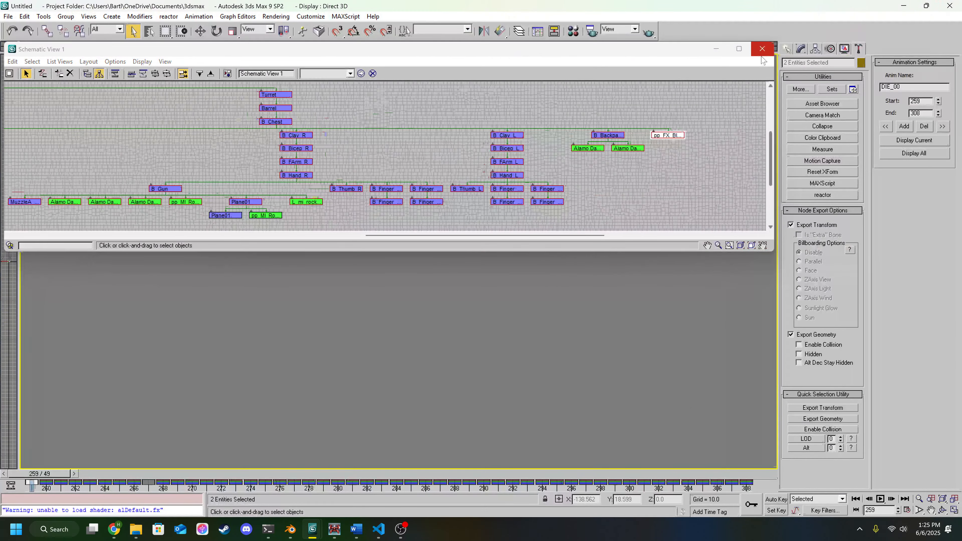
left_click(762, 55)
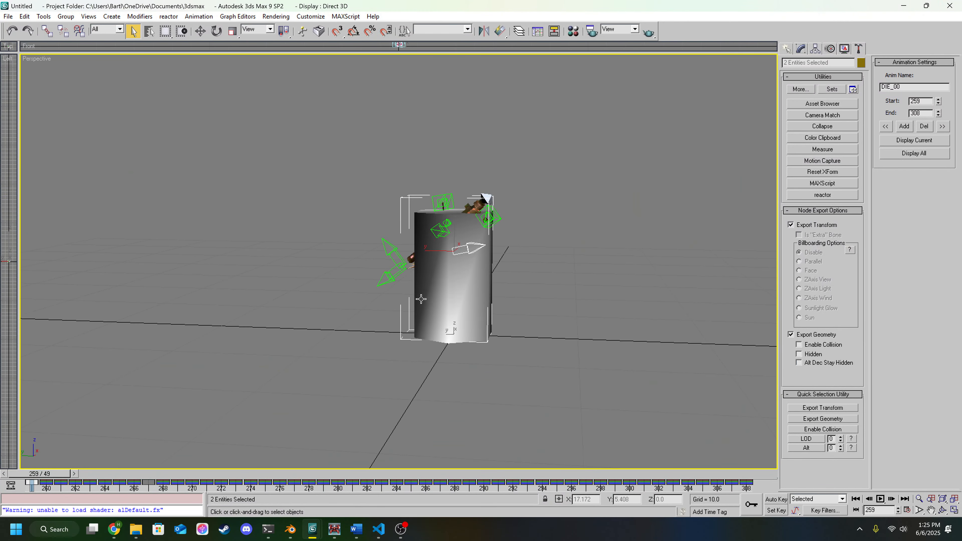
middle_click_drag(528, 274, 467, 270)
left_click(494, 279)
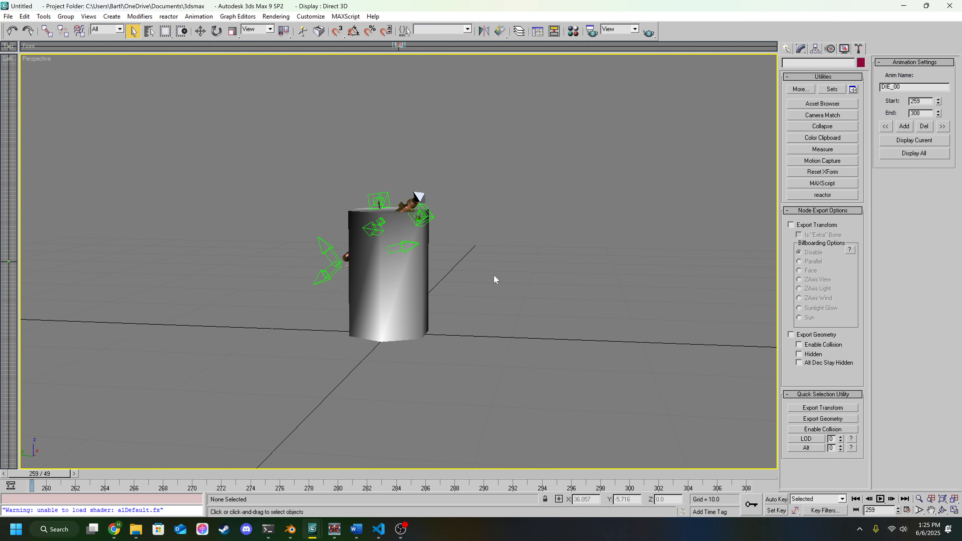
Select the pp_FX_Blood_hit_small helper from the default layer's object list, widening the list to show its full name.
left_click(518, 31)
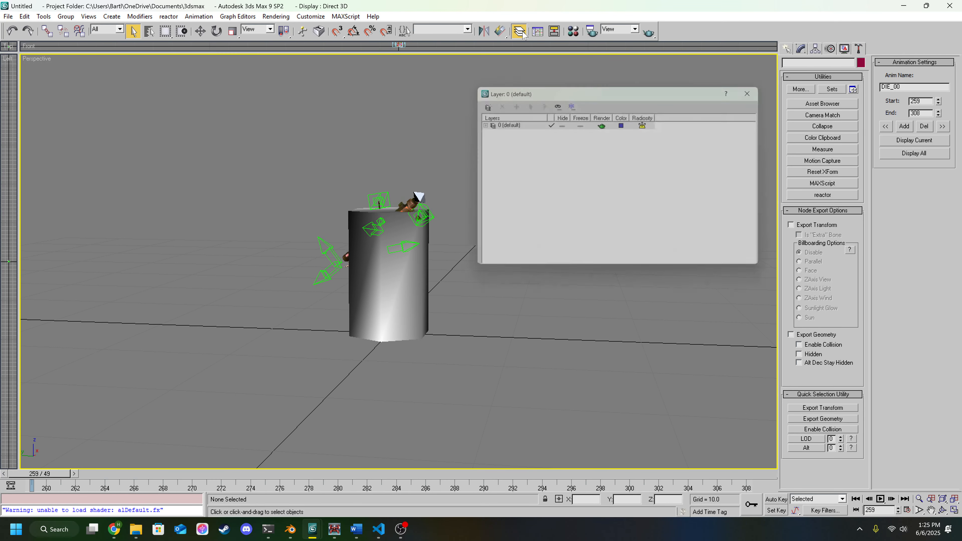
left_click(483, 126)
scroll(520, 141, "down", 12)
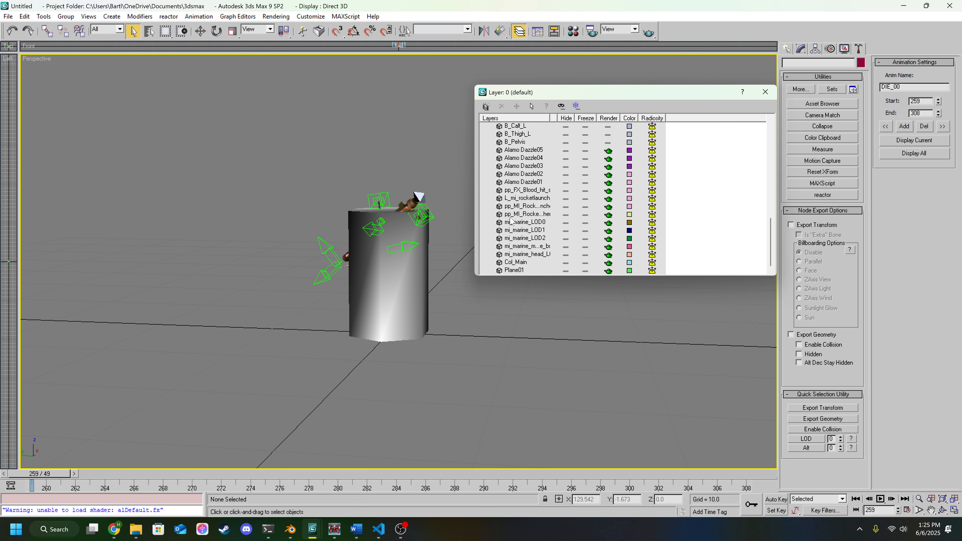
left_click(504, 191)
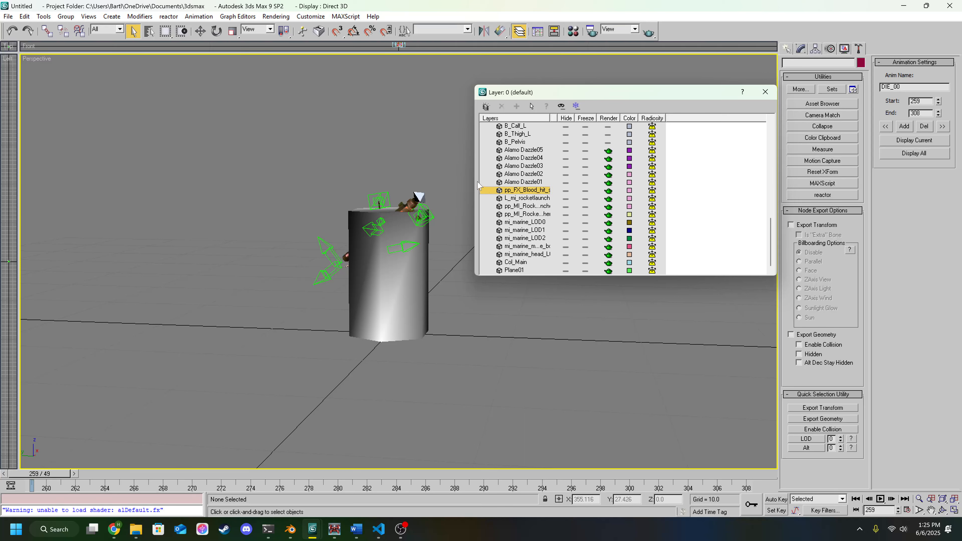
left_click_drag(471, 179, 403, 180)
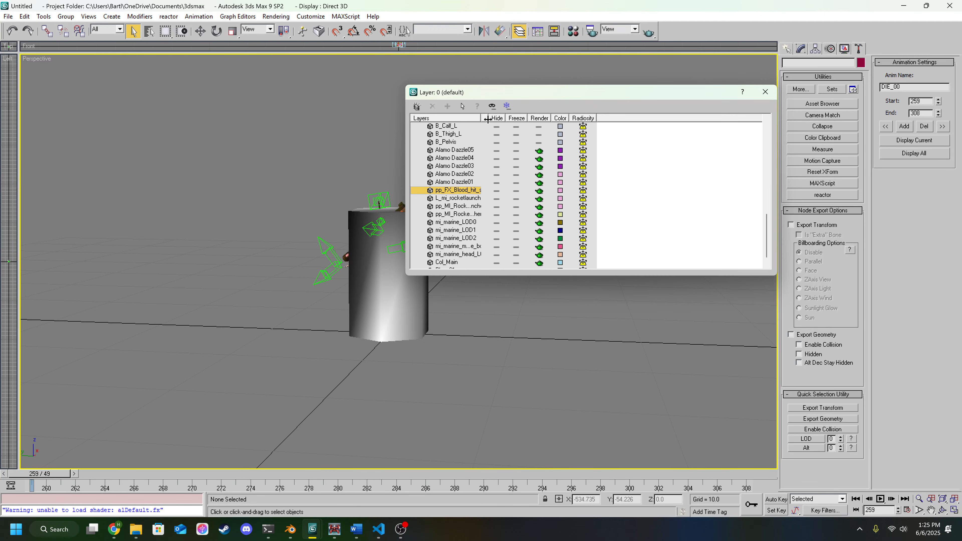
left_click_drag(487, 119, 501, 119)
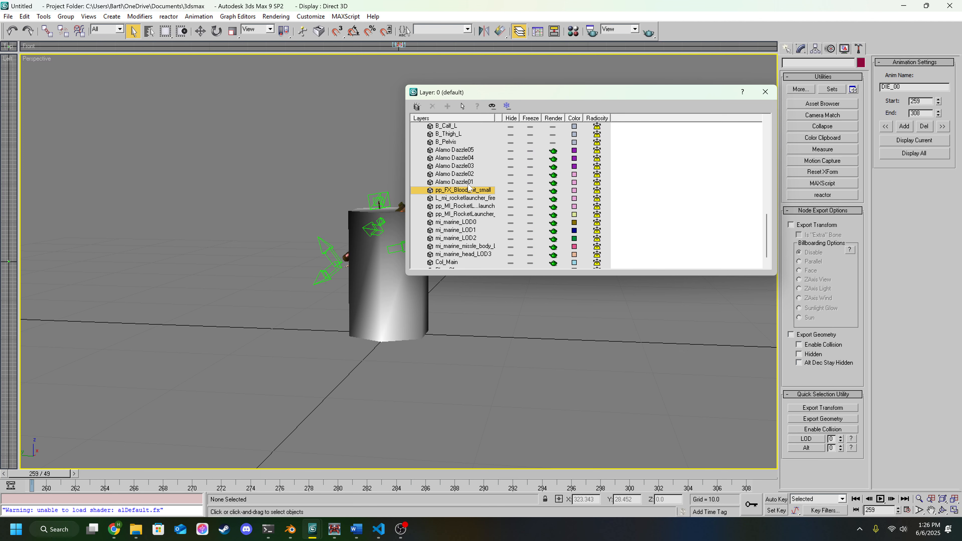
left_click(462, 107)
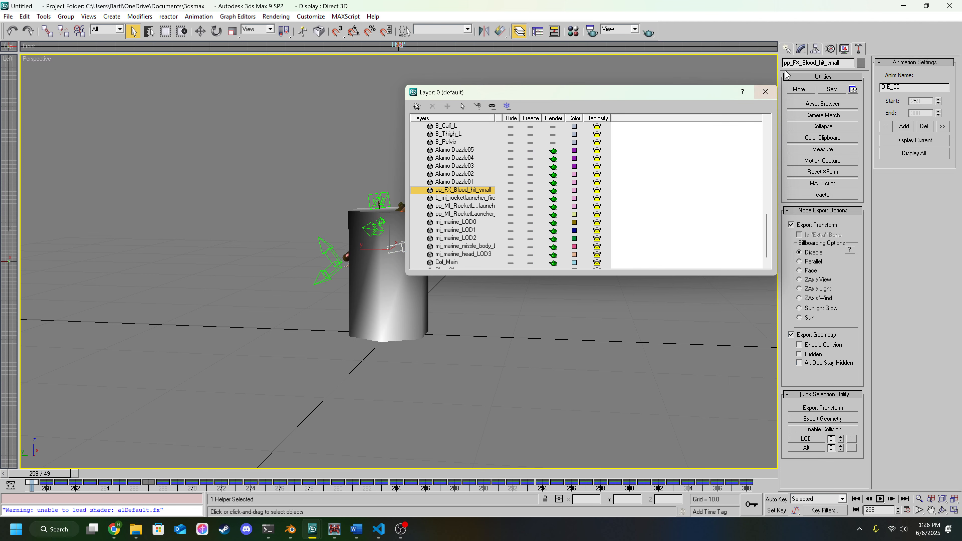
Copy the full object name of the selected pp_FX_Blood_hit_small helper.
double_click(793, 62)
right_click(792, 64)
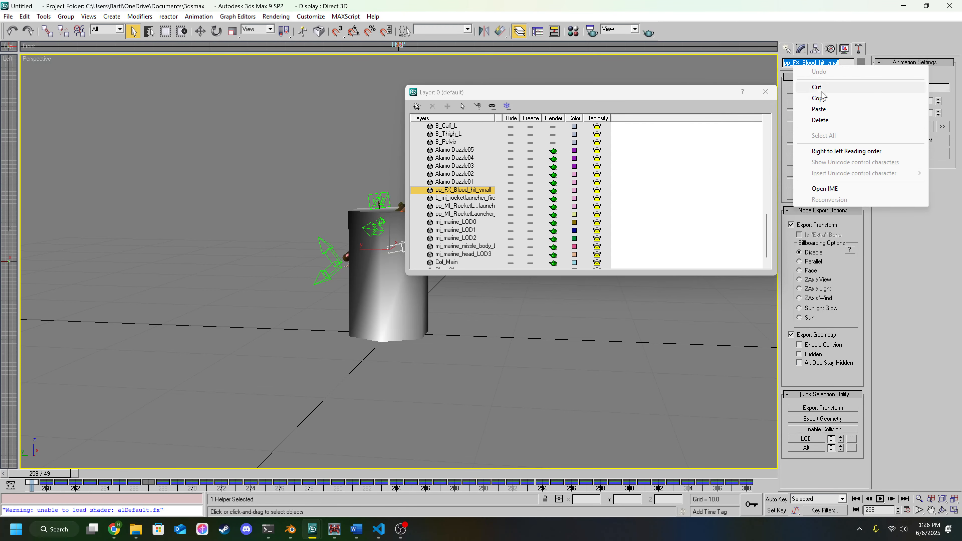
left_click(810, 98)
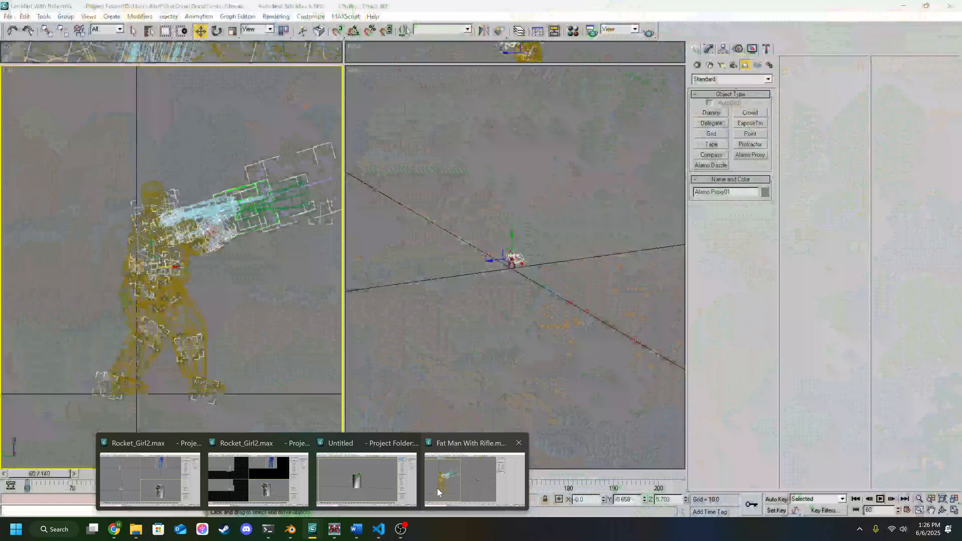
Return to the Fat Man With Rifle scene and rename the Alamo Proxy to pp_FX_Blood_hit_small using the copied name.
left_click(437, 488)
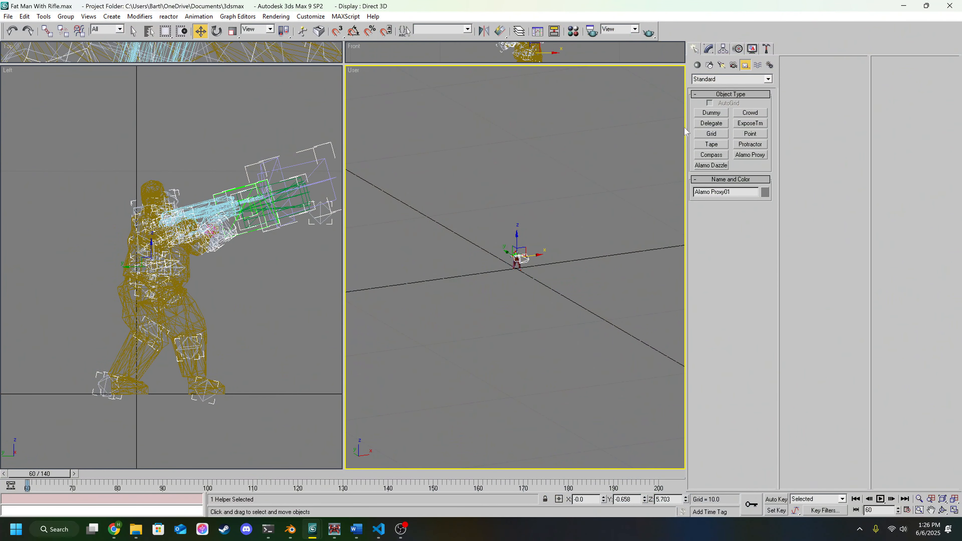
left_click(708, 52)
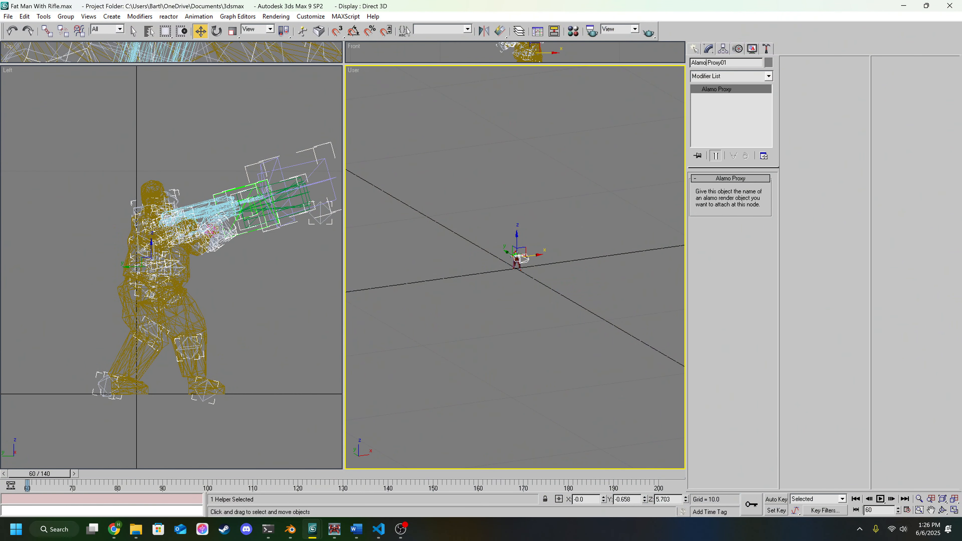
left_click_drag(736, 63, 677, 67)
key("ctrl+v")
Open the Curve Editor in the Fat Man With Rifle scene, reposition its window and widen the track list.
middle_click_drag(522, 216, 548, 217)
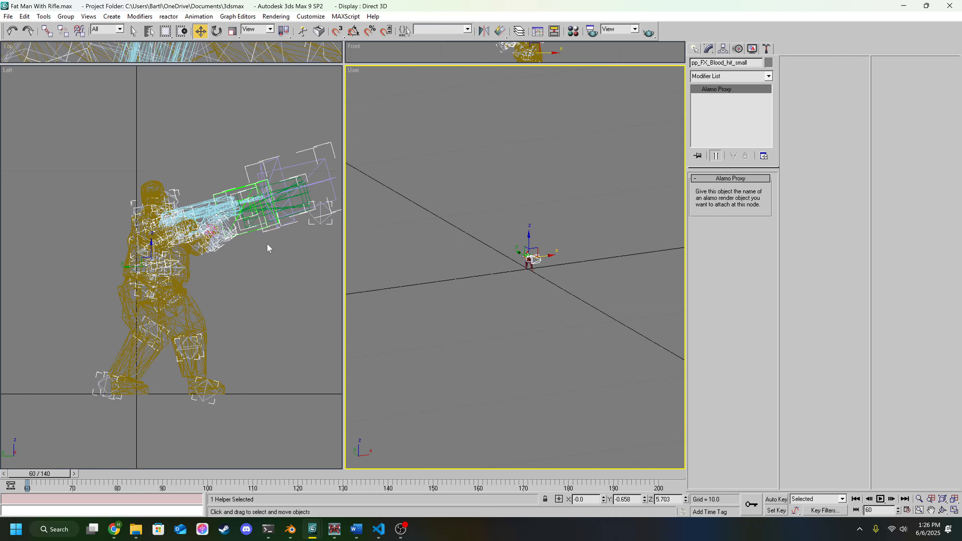
left_click(542, 33)
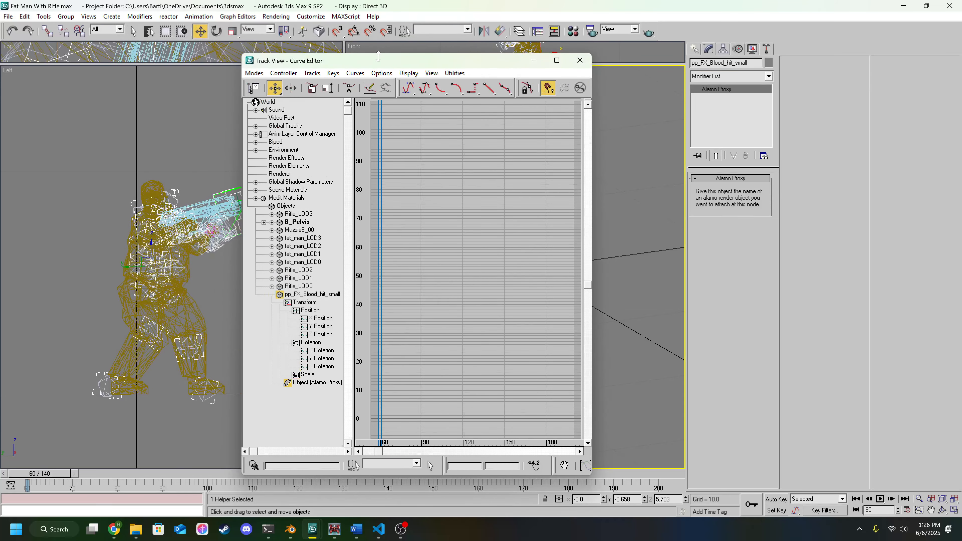
left_click_drag(377, 59, 470, 62)
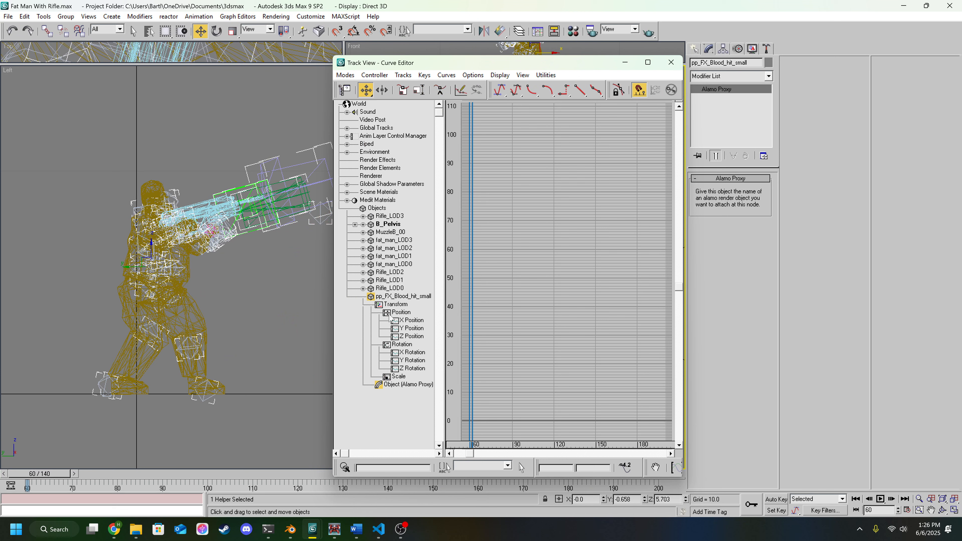
left_click_drag(438, 303, 492, 299)
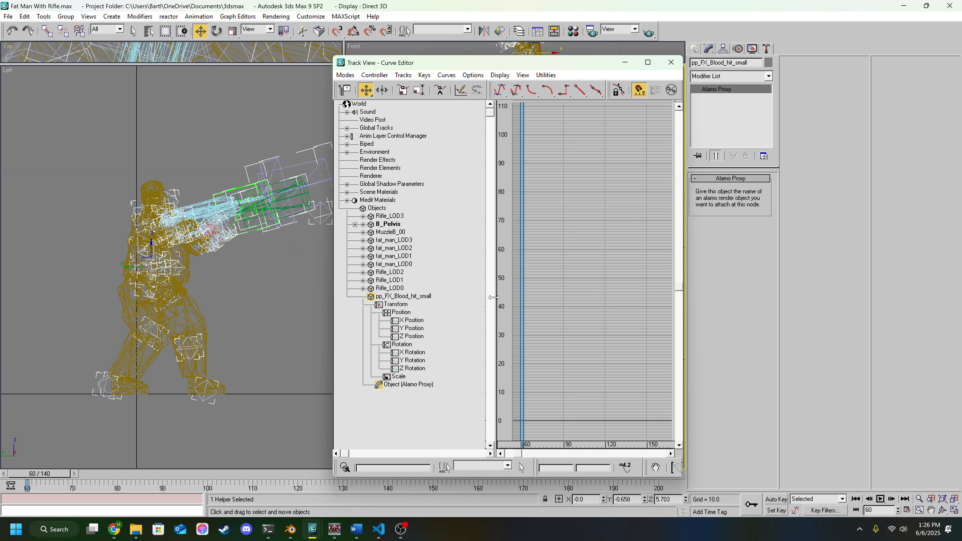
Switch to the Untitled 3ds Max scene that holds the reference proxy.
mouse_move(381, 530)
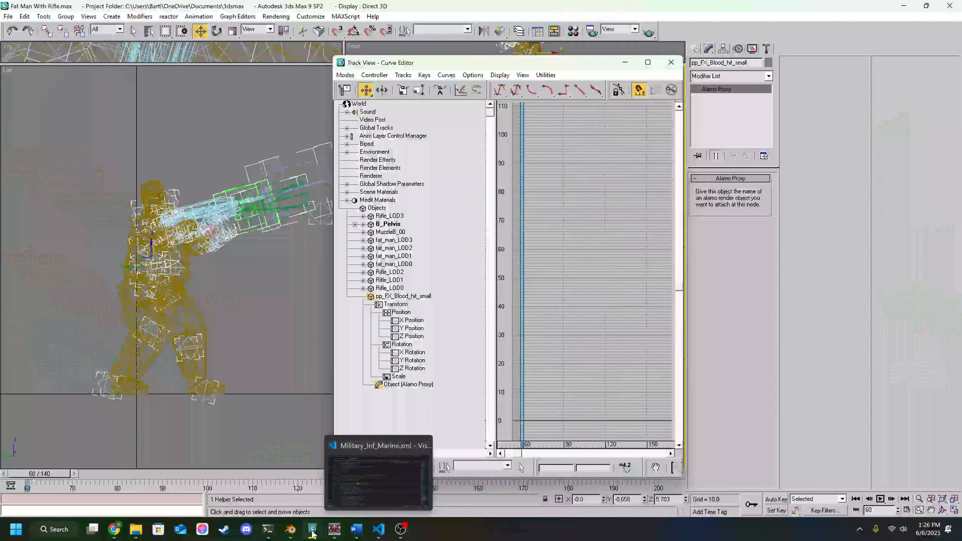
mouse_move(350, 502)
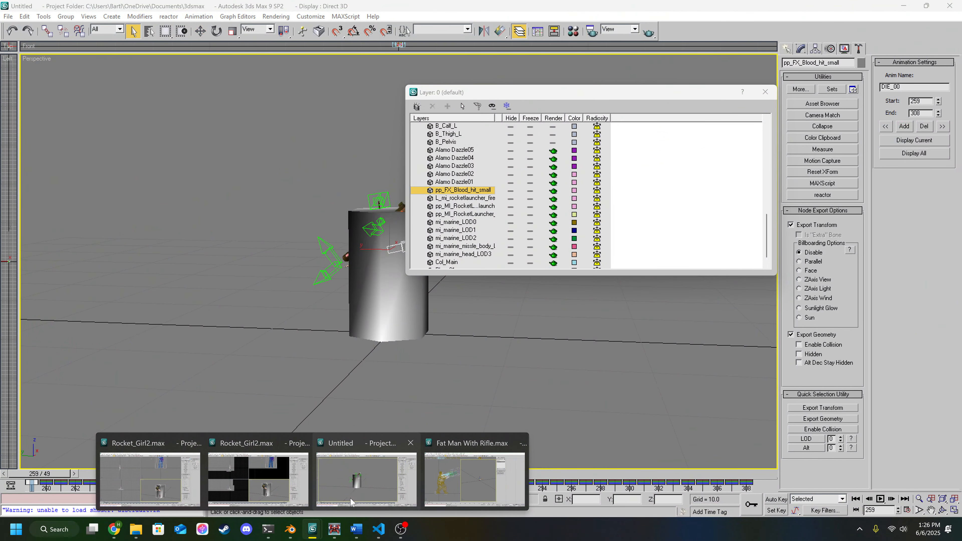
left_click(350, 502)
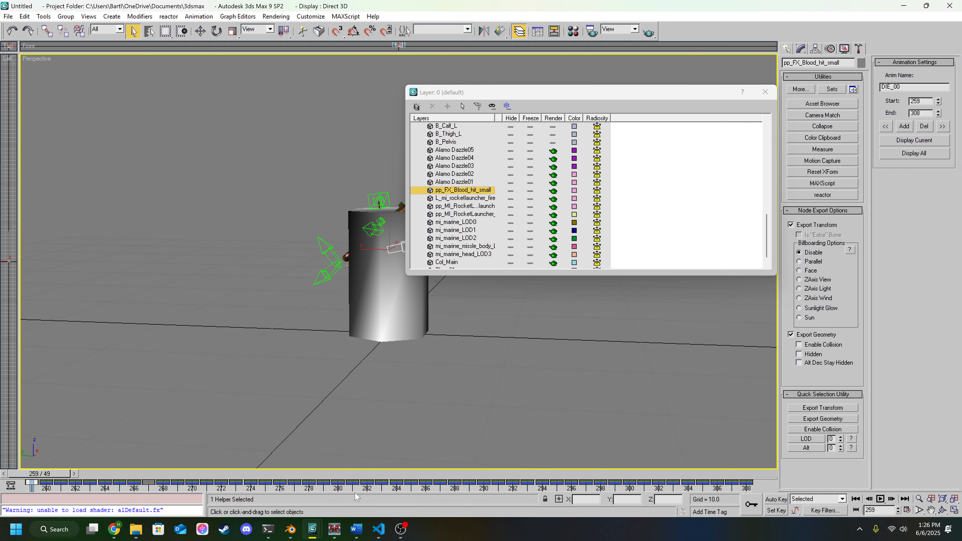
left_click(554, 33)
left_click(762, 48)
left_click(555, 33)
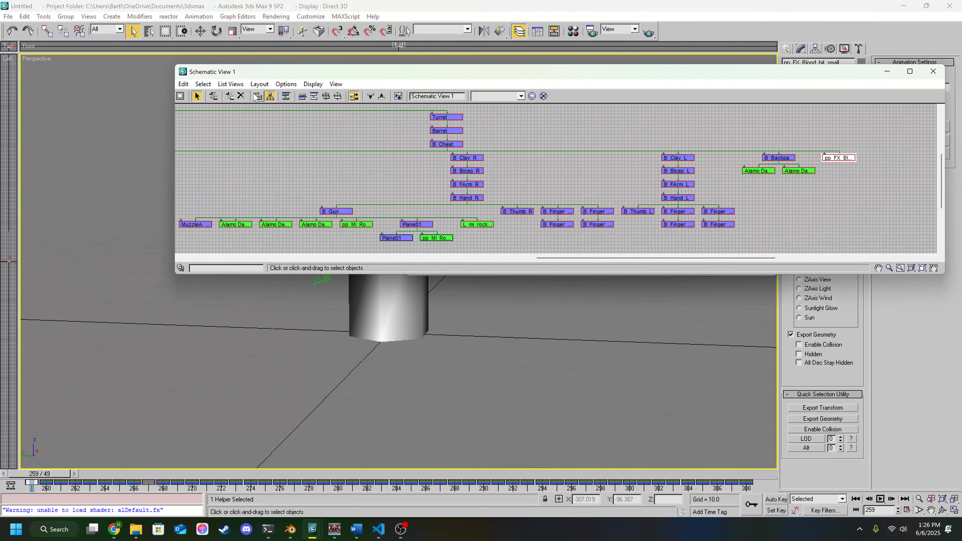
left_click(932, 71)
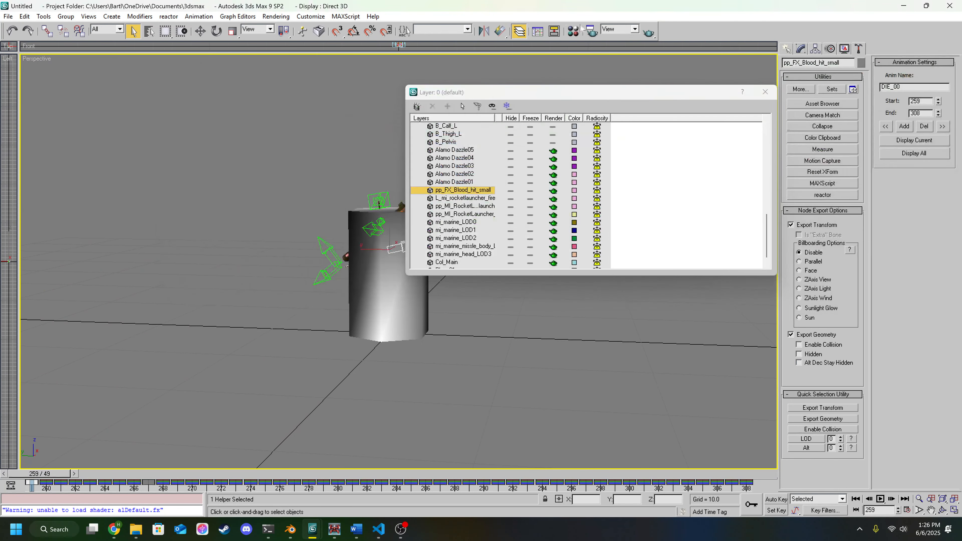
Examine the Visibility curve of the reference pp_FX_Blood_hit_small in the Curve Editor, then minimize the editor.
left_click(555, 31)
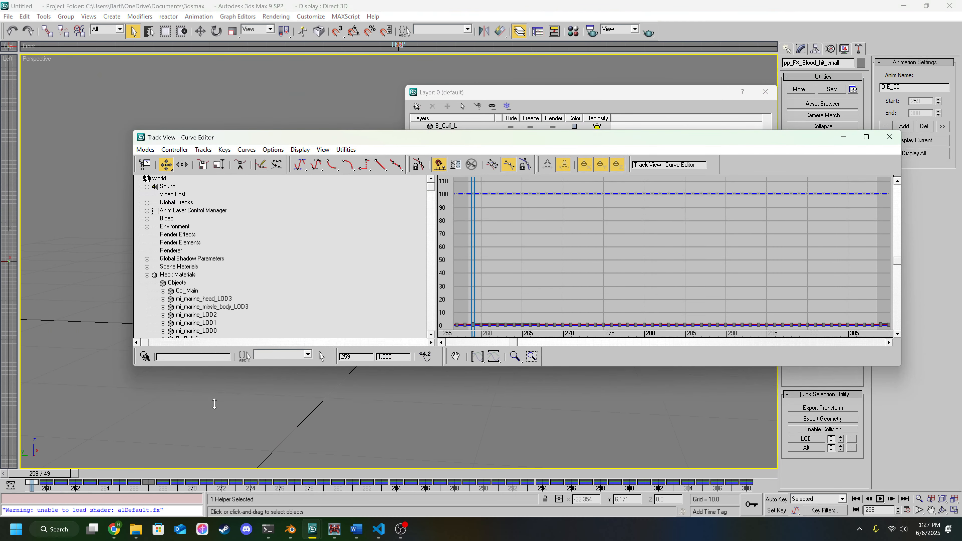
left_click_drag(432, 189, 429, 281)
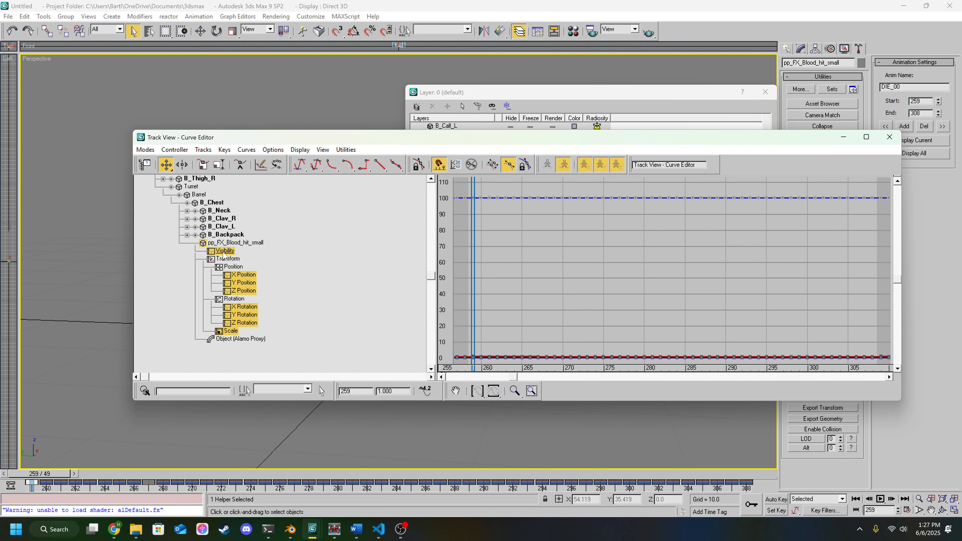
left_click(223, 251)
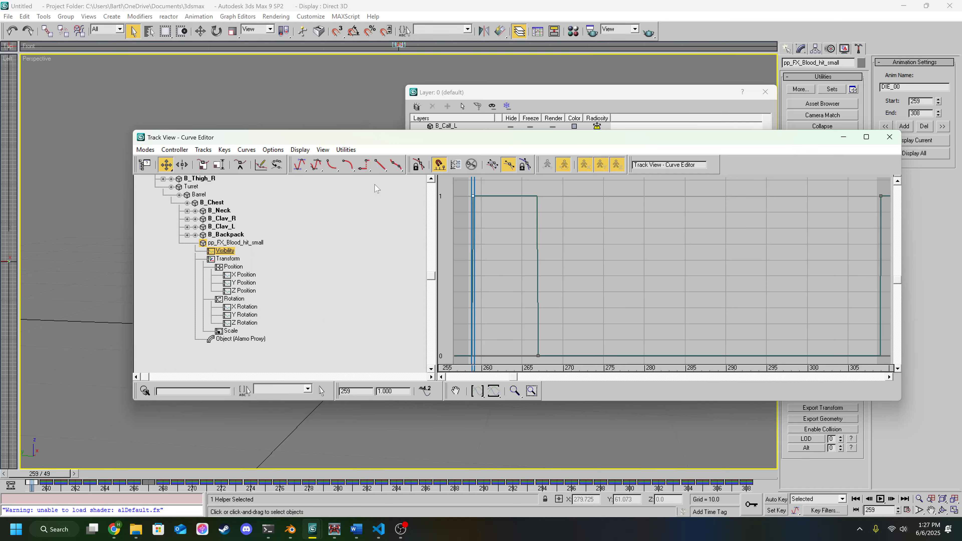
left_click(844, 137)
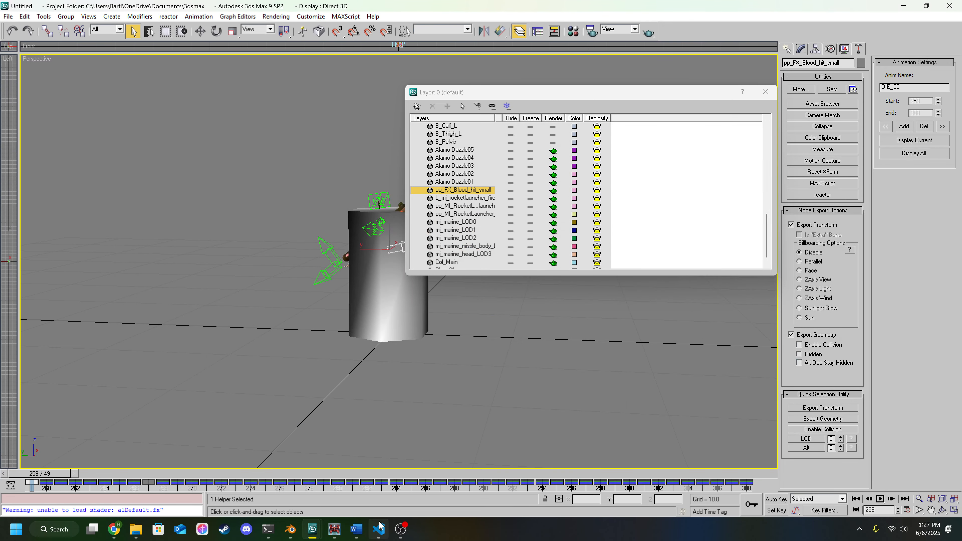
Return to the Fat Man With Rifle scene and add a visibility track to pp_FX_Blood_hit_small.
mouse_move(313, 529)
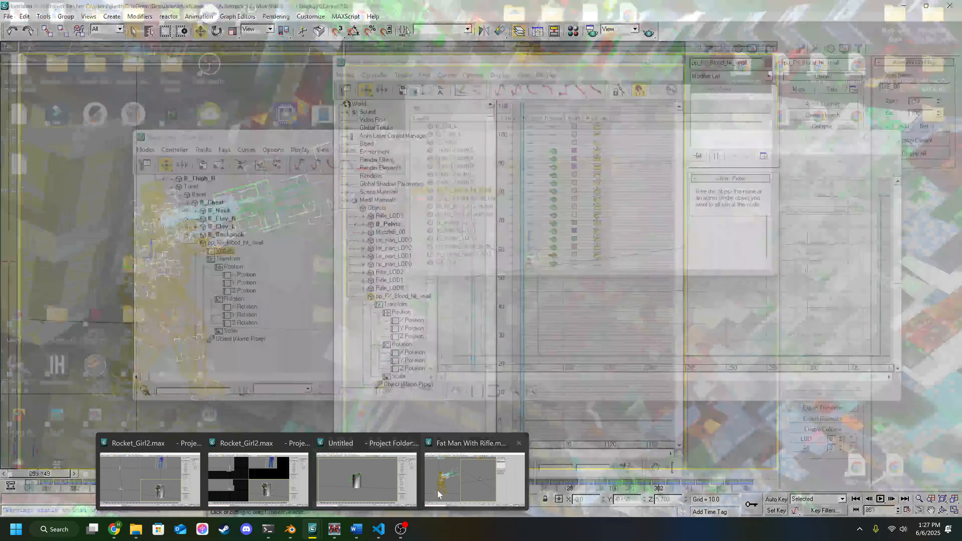
left_click(437, 489)
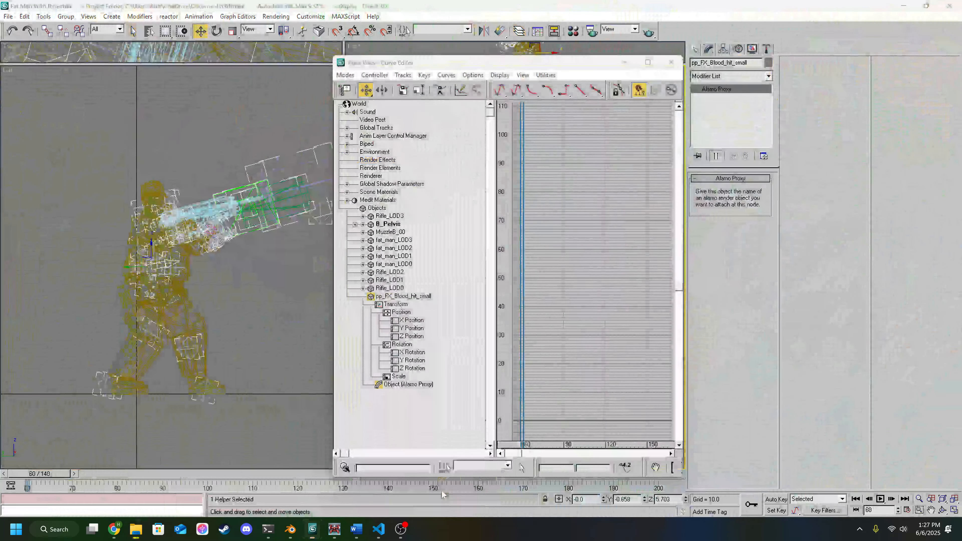
left_click(390, 297)
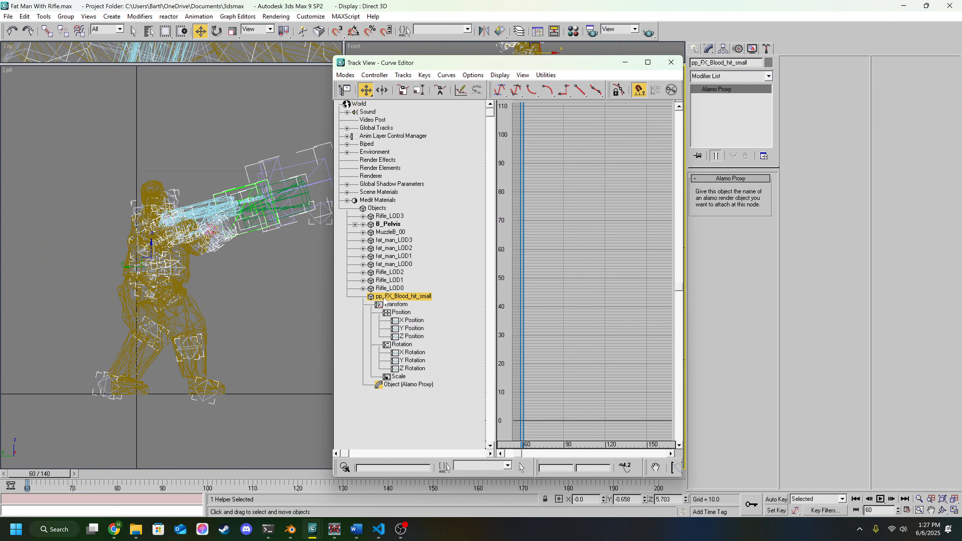
left_click(403, 76)
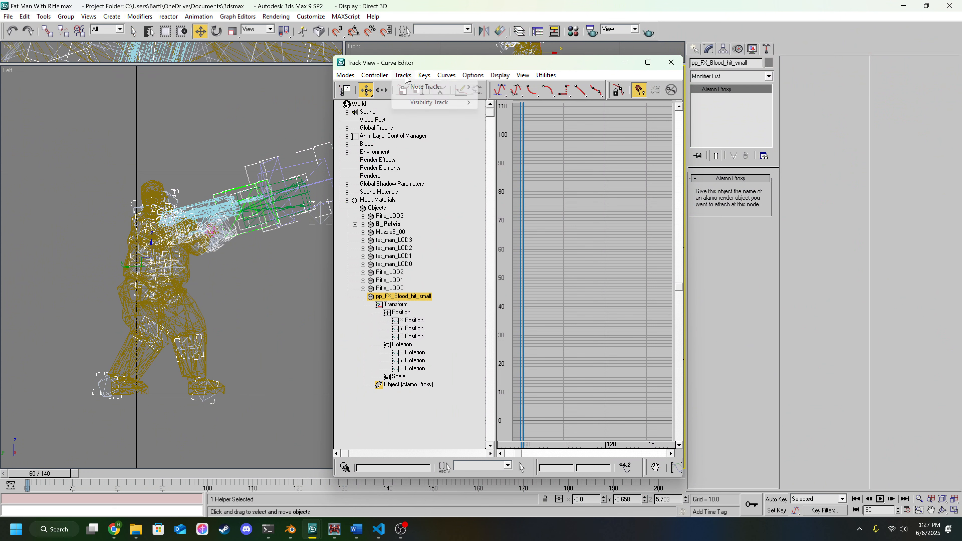
mouse_move(413, 106)
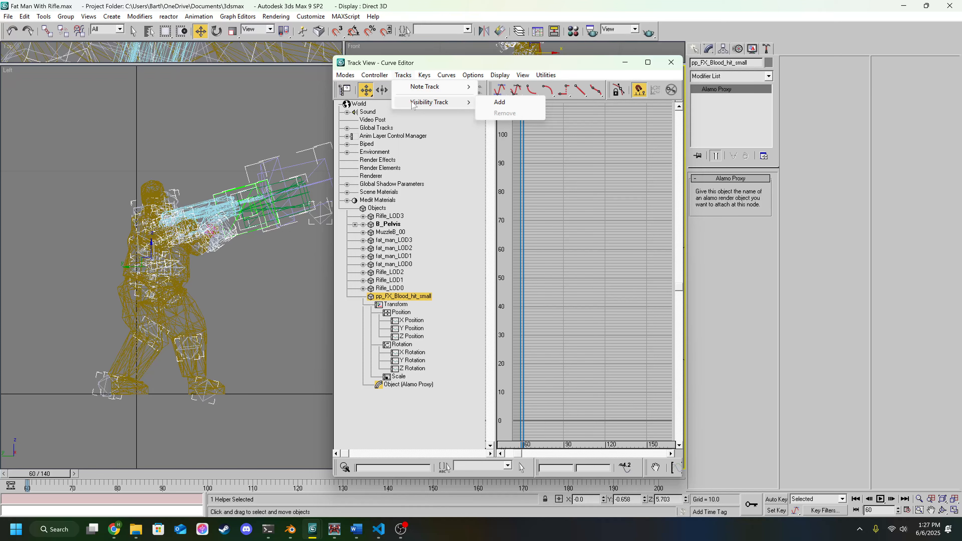
left_click(499, 102)
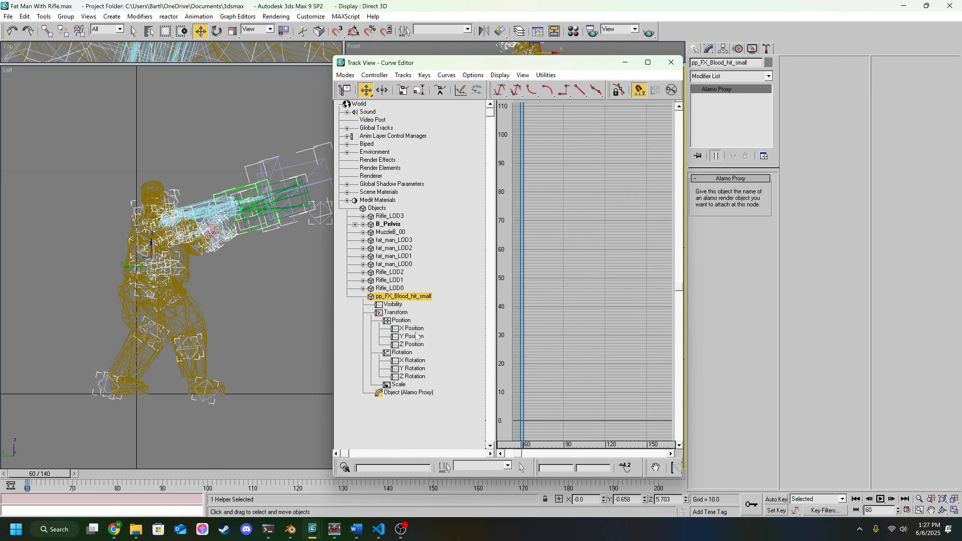
Select the proxy's Visibility track and limit the timeline to the ATTACKIDLE_00 animation, frames 1 to 35.
left_click(397, 305)
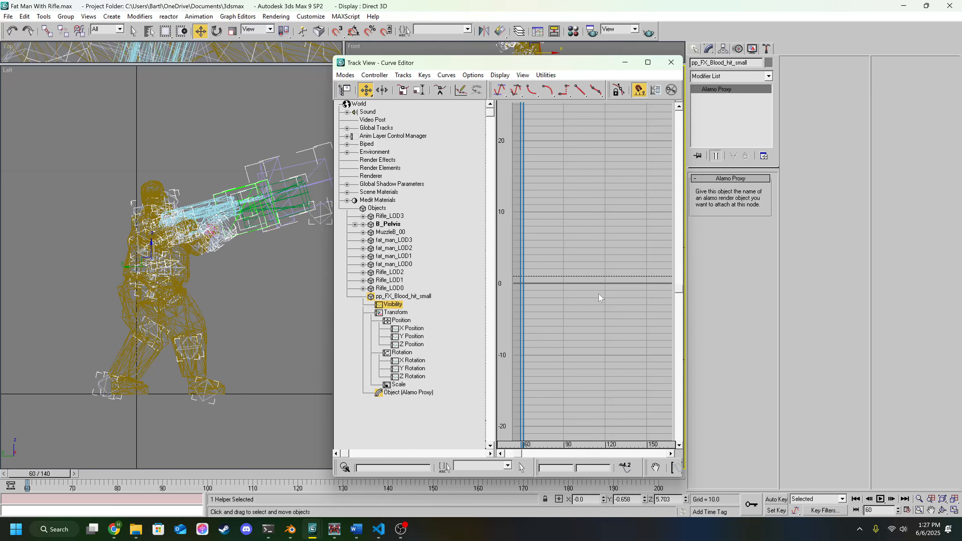
scroll(530, 454, "up", 6)
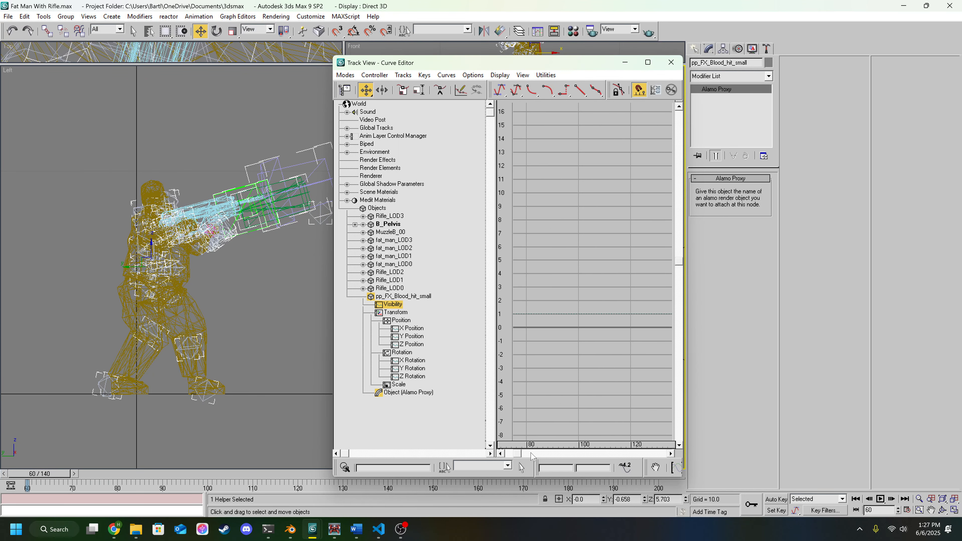
scroll(531, 455, "up", 3)
scroll(586, 352, "down", 10)
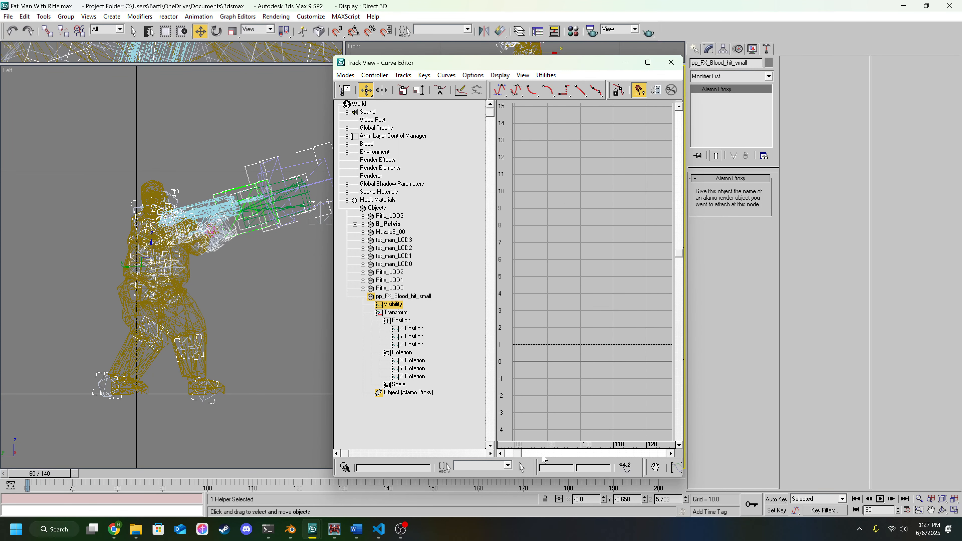
left_click(768, 50)
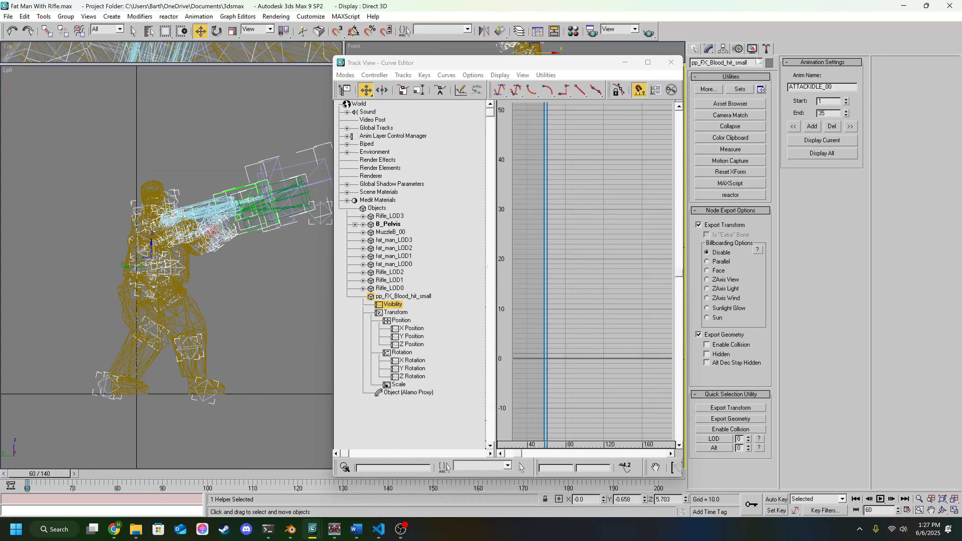
left_click(826, 140)
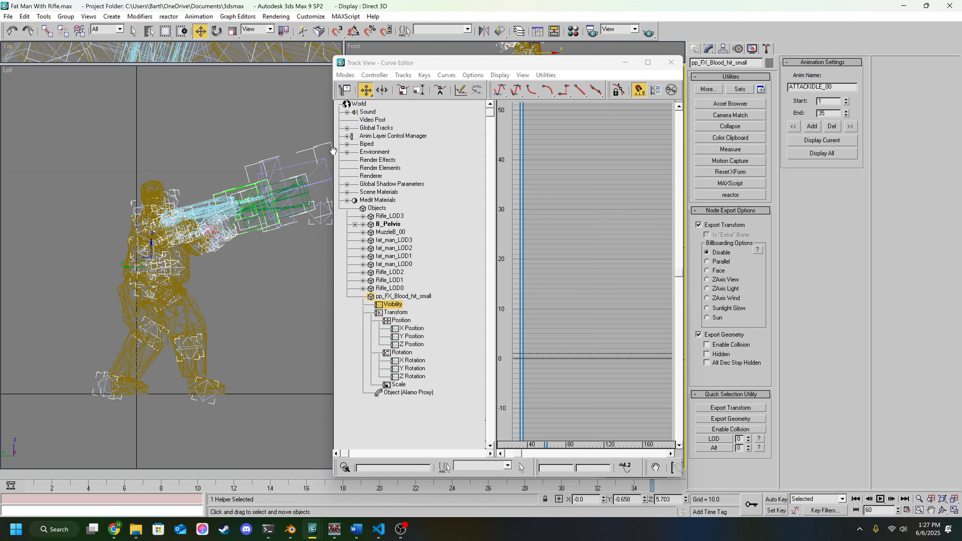
Enlarge the Curve Editor, fit the graph horizontally to the animation range and go to frame 1.
left_click_drag(328, 150, 115, 150)
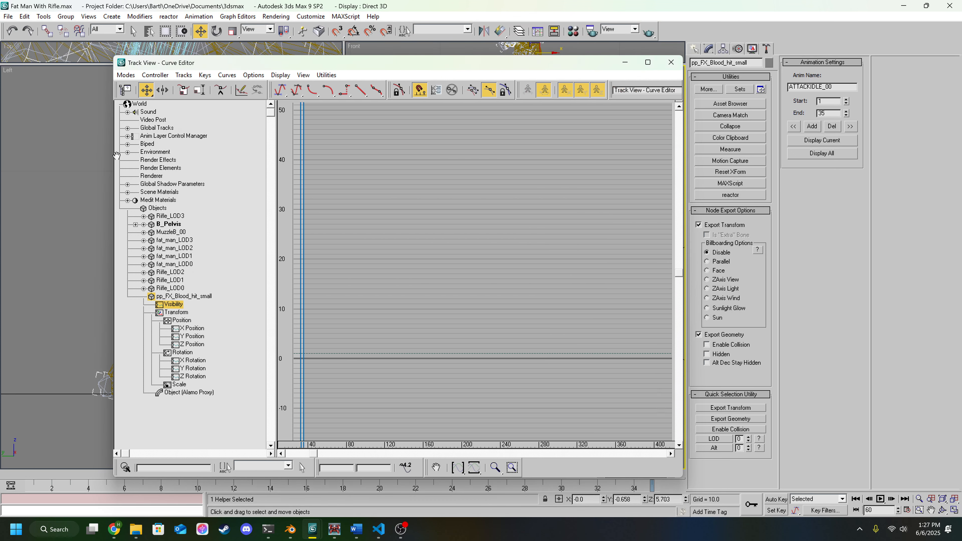
left_click(458, 468)
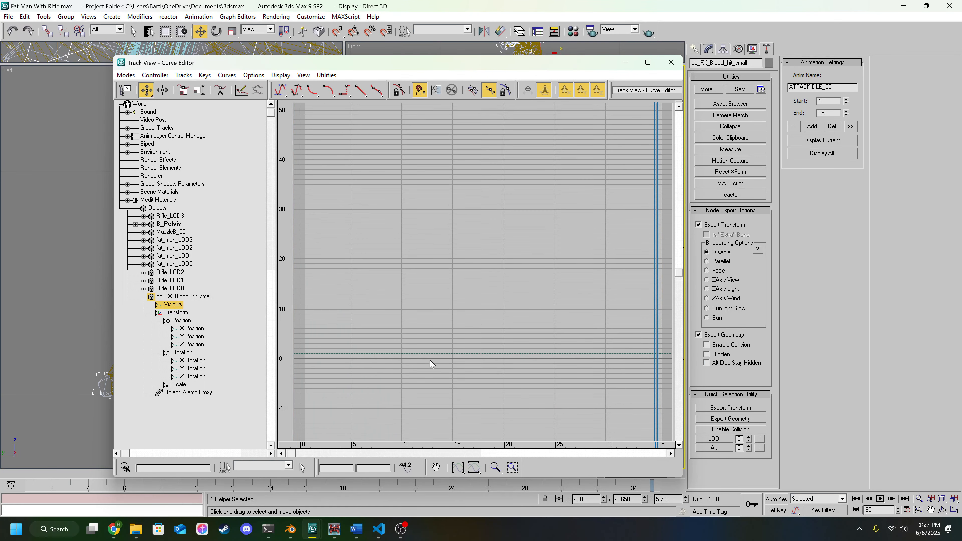
left_click_drag(655, 339, 307, 344)
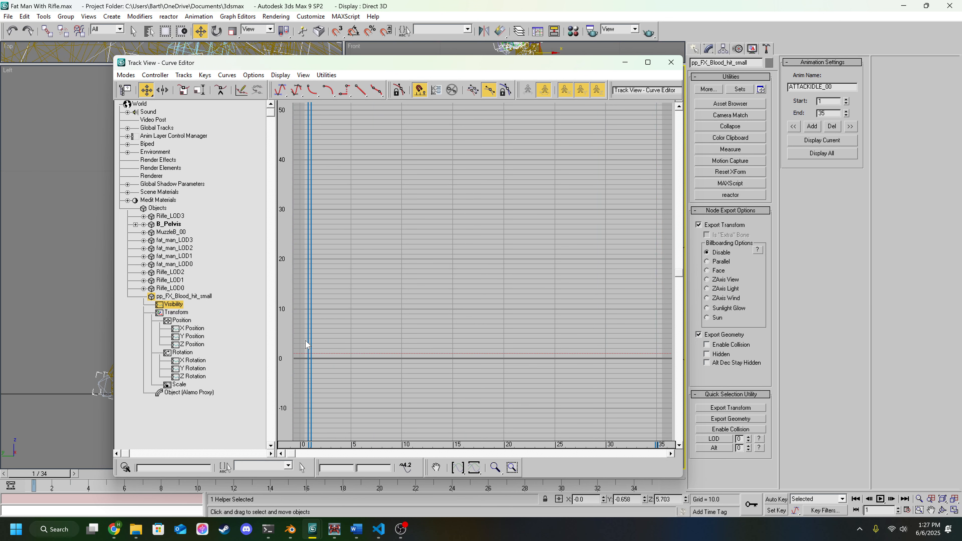
Add a key to the Visibility curve at frame 2 and set its value to 0.
left_click(223, 91)
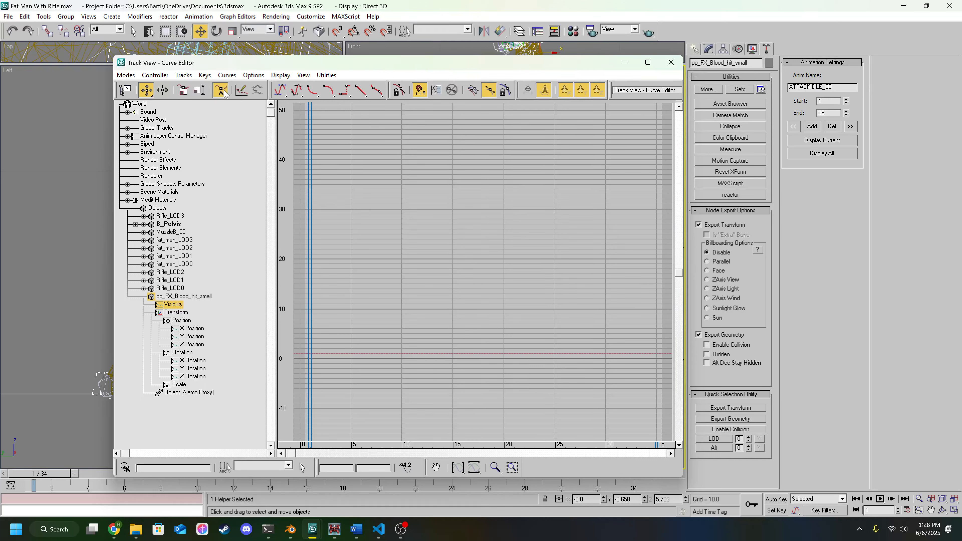
left_click(324, 355)
double_click(371, 467)
key("BackSpace")
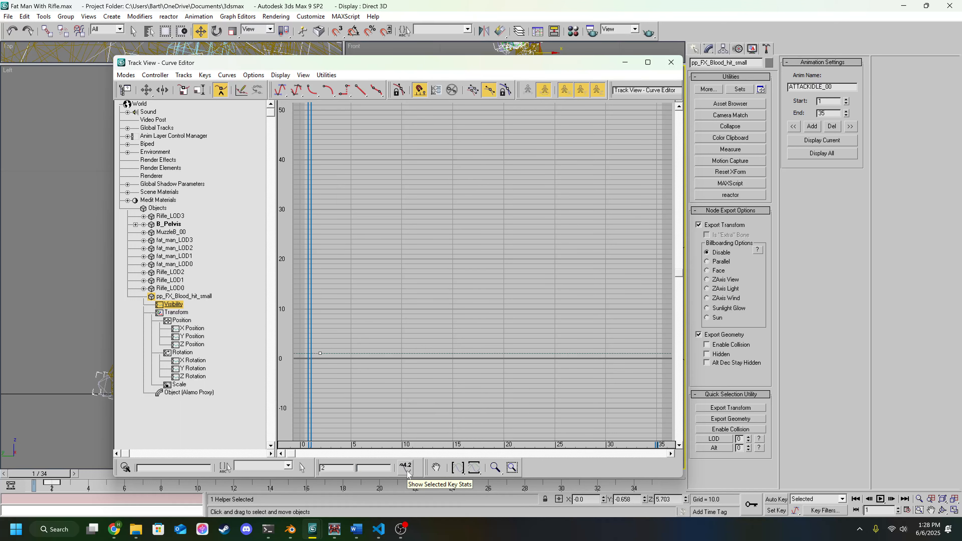
key("Return")
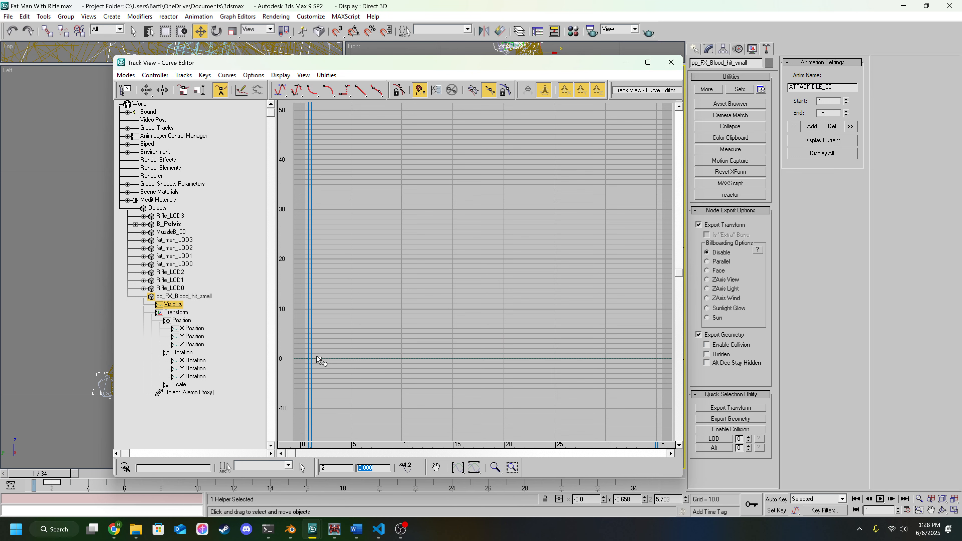
Move the visibility key to frame 0 and scrub the current time to frame 18.
left_click_drag(314, 359, 443, 311)
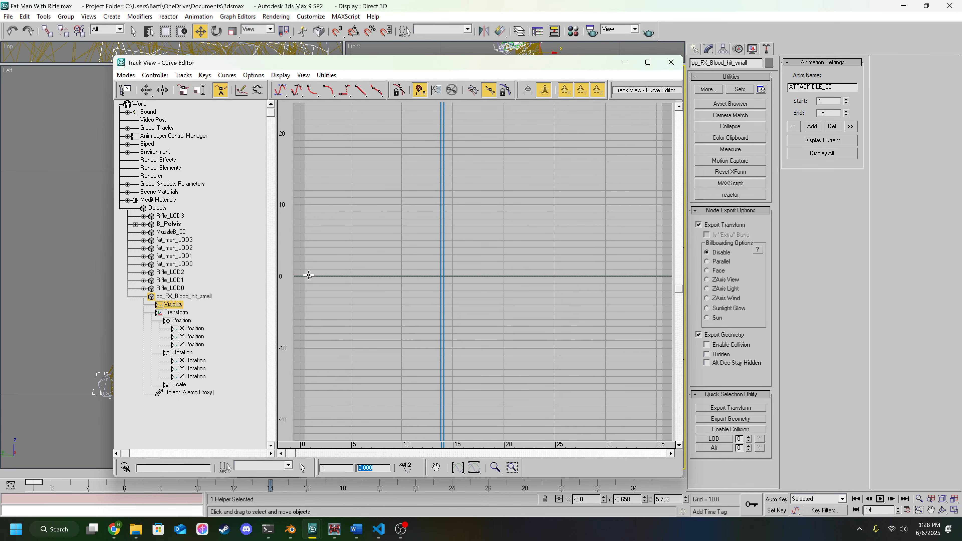
left_click_drag(309, 277, 300, 276)
left_click_drag(442, 289, 485, 289)
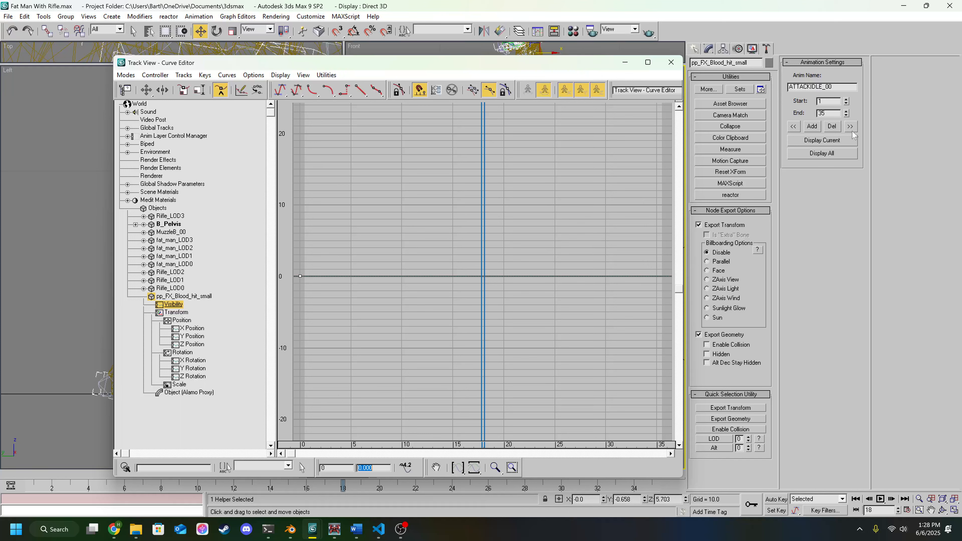
Go through the animation list to DIE_00 and limit the timeline to its range, frames 292 to 341.
left_click(796, 129)
left_click(851, 127)
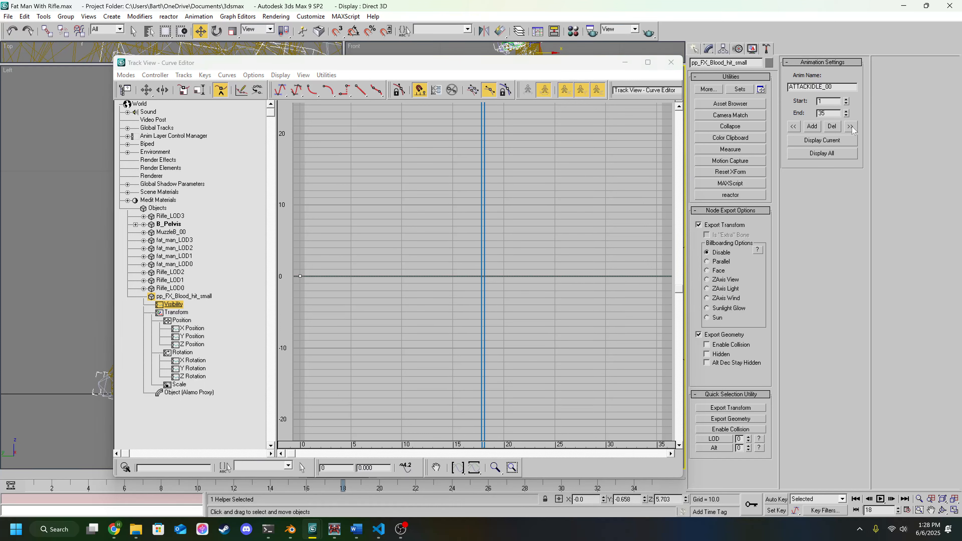
left_click(851, 127)
left_click(850, 128)
left_click(850, 127)
left_click(850, 128)
left_click(851, 127)
left_click(850, 127)
left_click(851, 128)
left_click(850, 127)
left_click(795, 127)
left_click(795, 126)
left_click(846, 127)
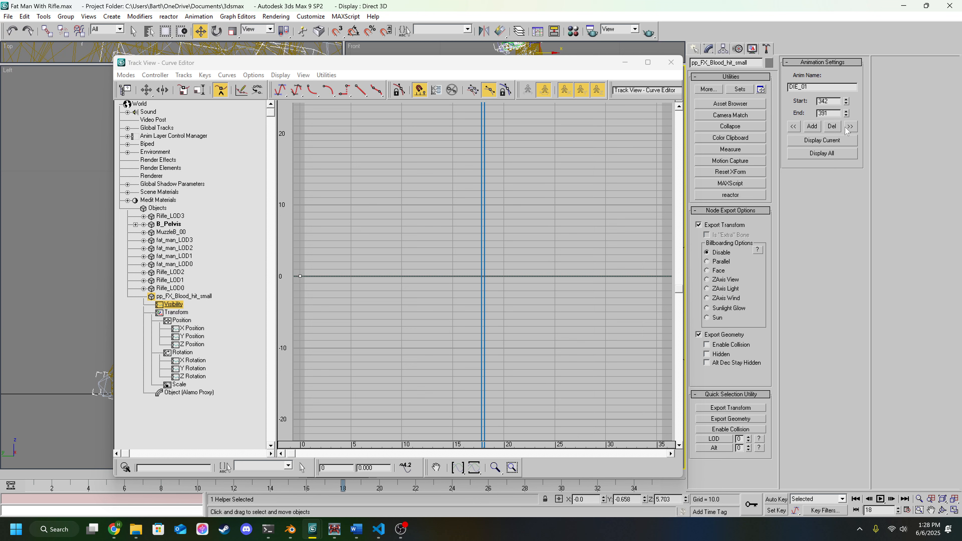
left_click(808, 141)
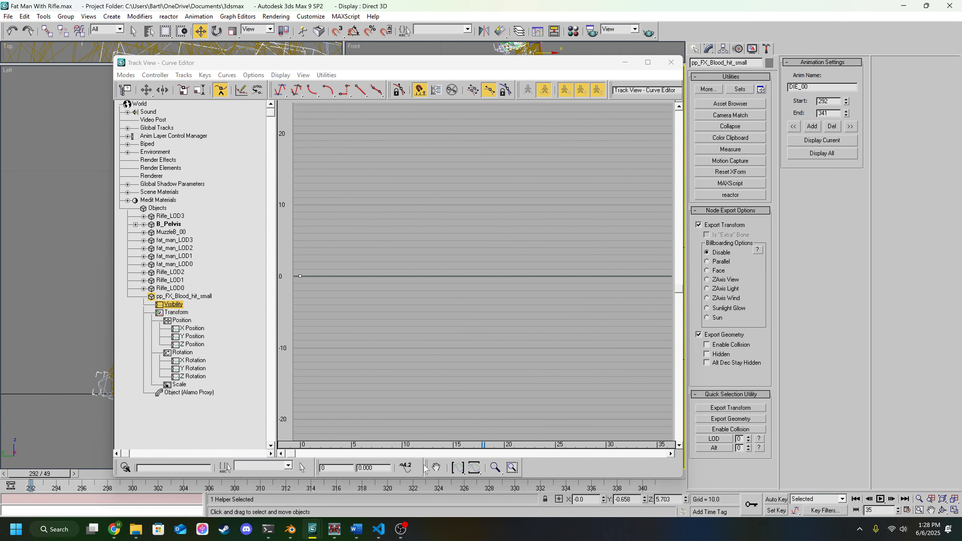
Add a Visibility key at frame 292, the start of DIE_00, and set its value to 1.
left_click(457, 468)
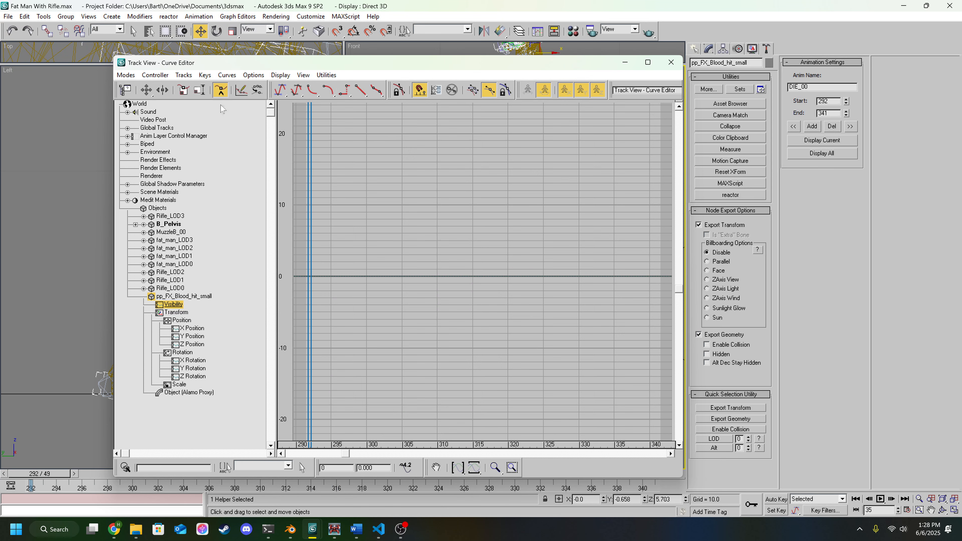
left_click(311, 277)
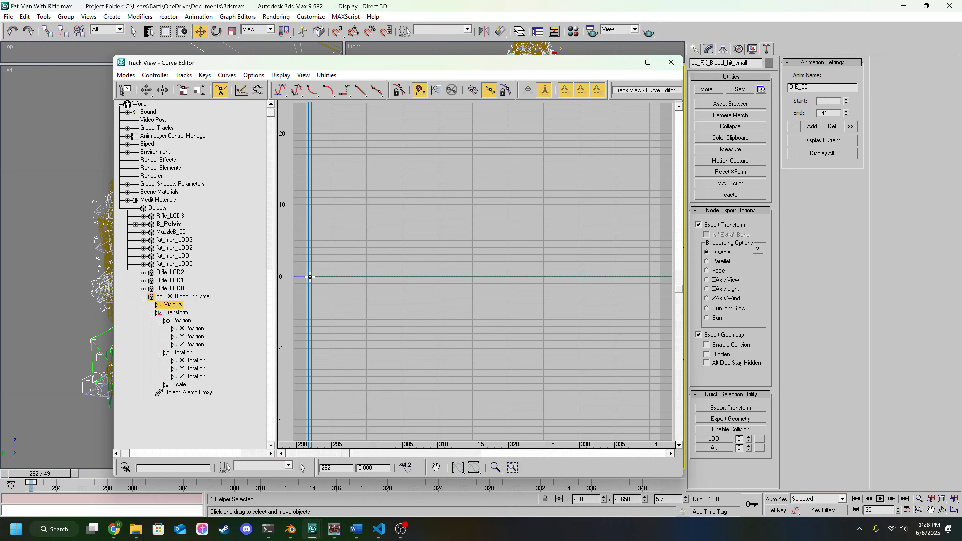
left_click_drag(310, 276, 310, 279)
double_click(370, 468)
type("1")
key("Return")
middle_click_drag(340, 312, 562, 324)
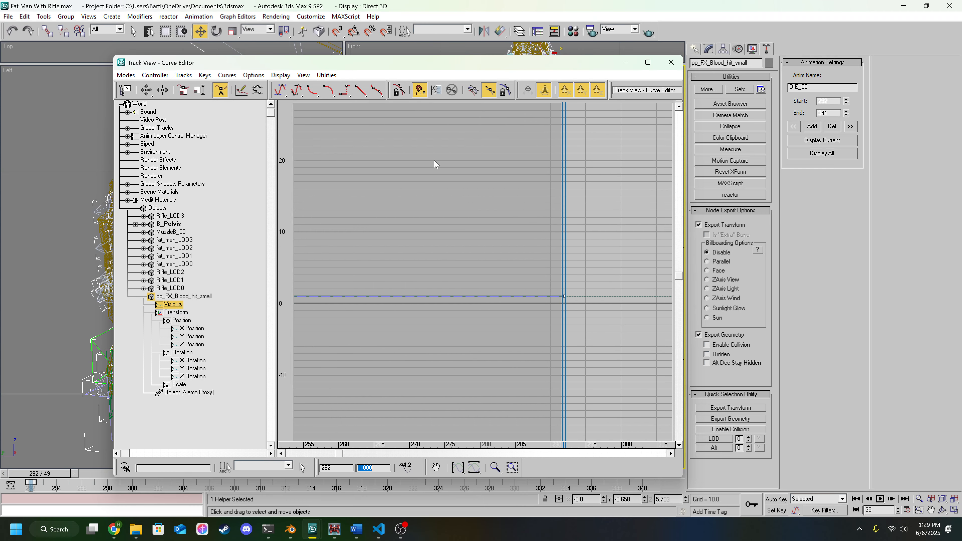
Give the frame 292 visibility key step tangents and keep its value at 1.
left_click(346, 94)
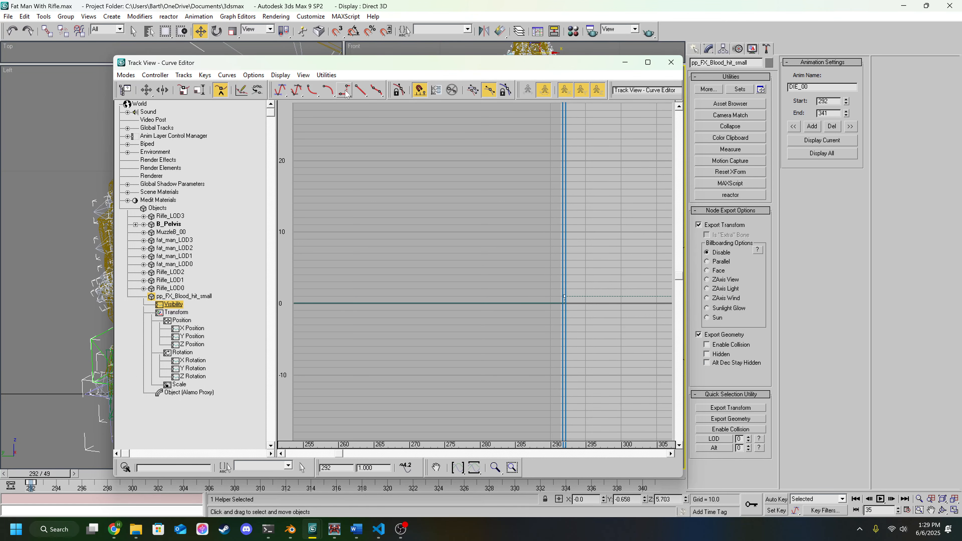
middle_click_drag(546, 253, 492, 248)
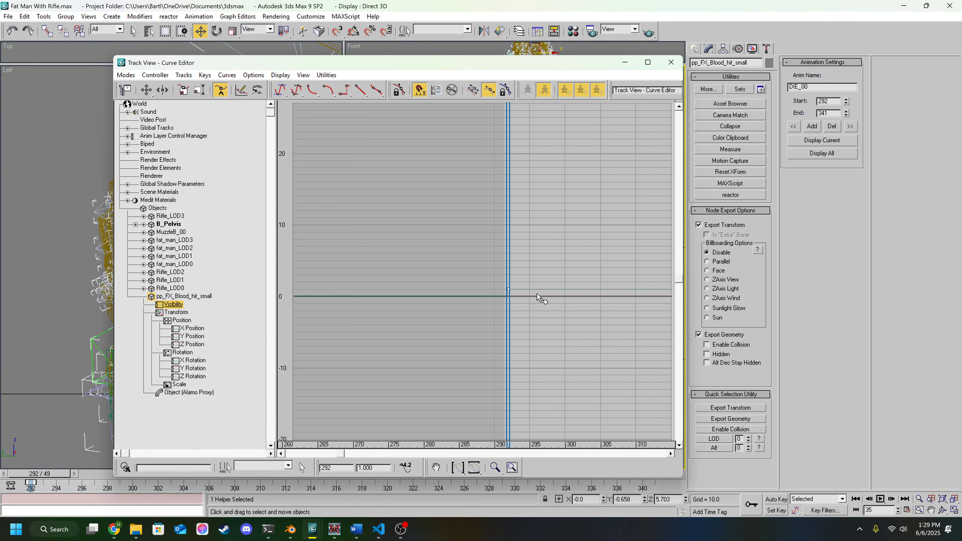
scroll(477, 454, "up", 7)
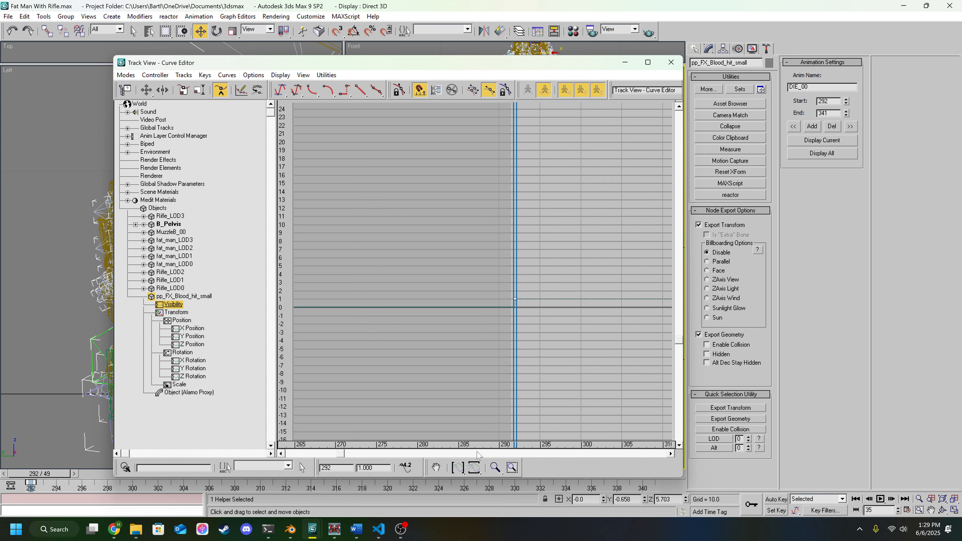
middle_click_drag(616, 343, 429, 275)
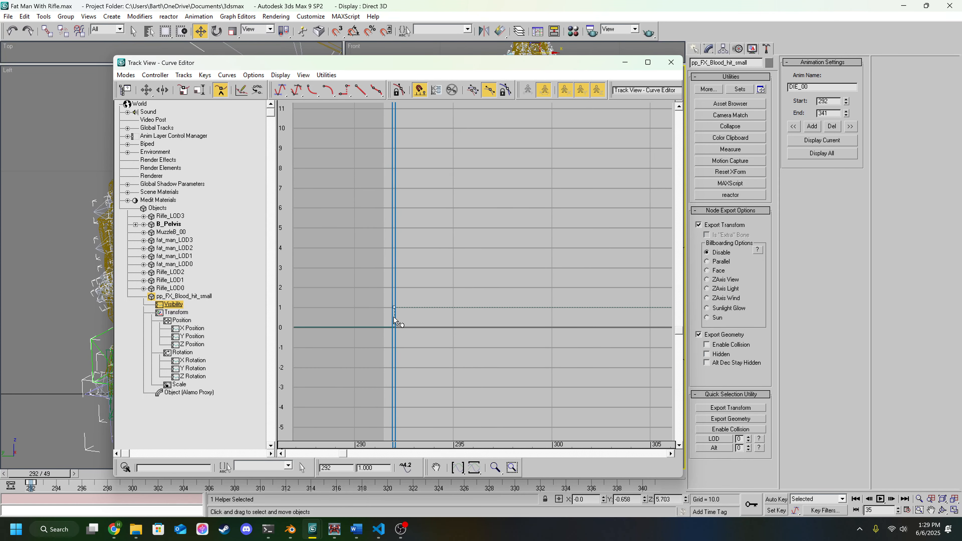
mouse_move(394, 308)
left_mouse_down()
mouse_move(382, 307)
mouse_move(393, 309)
left_mouse_up()
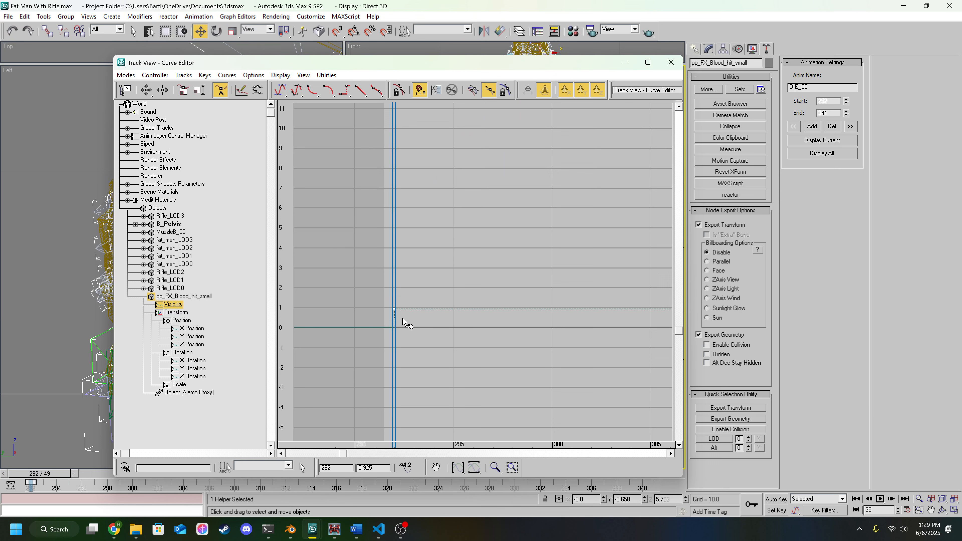
key("ctrl+z")
Copy the frame 292 visibility key to frame 300 and set the copy's value to 0.
left_click(146, 90)
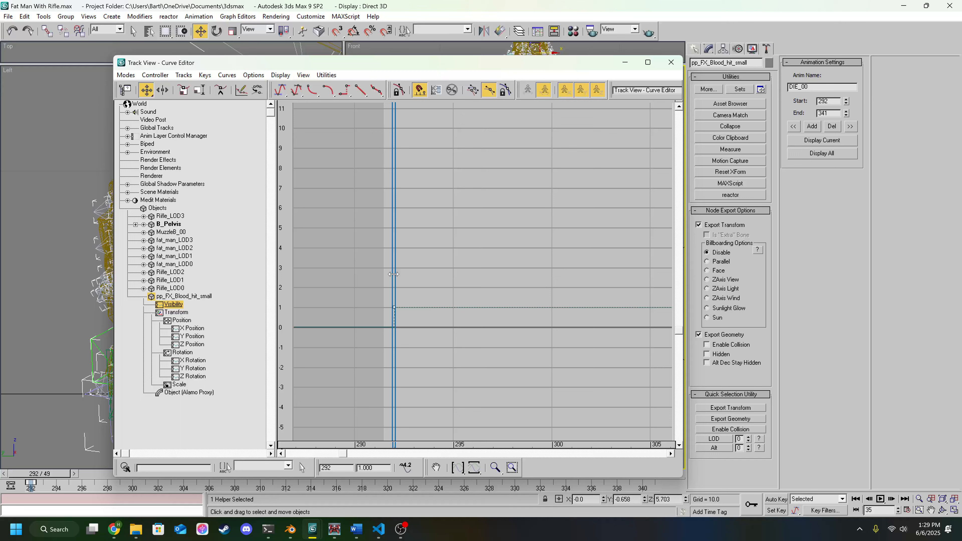
key("period")
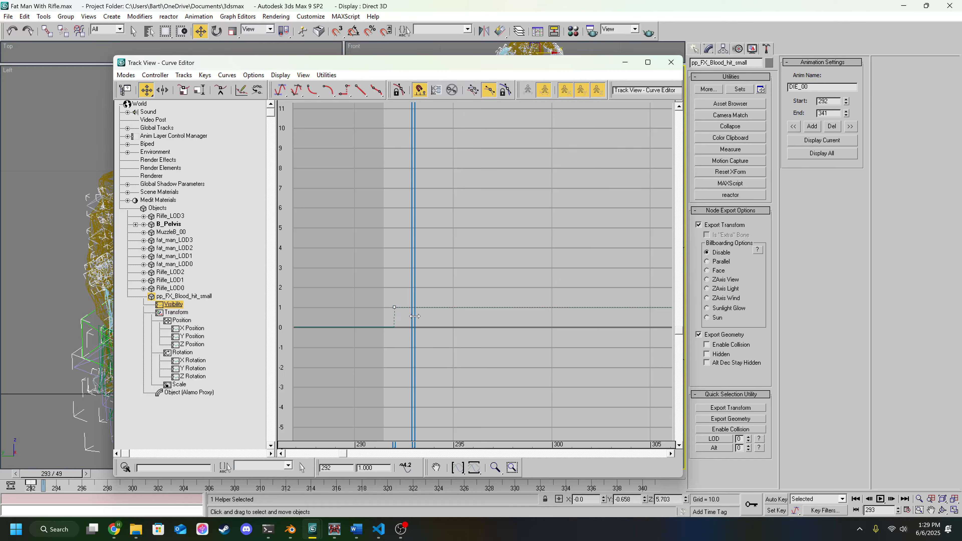
left_click_drag(415, 316, 547, 323)
middle_click_drag(510, 302, 424, 277)
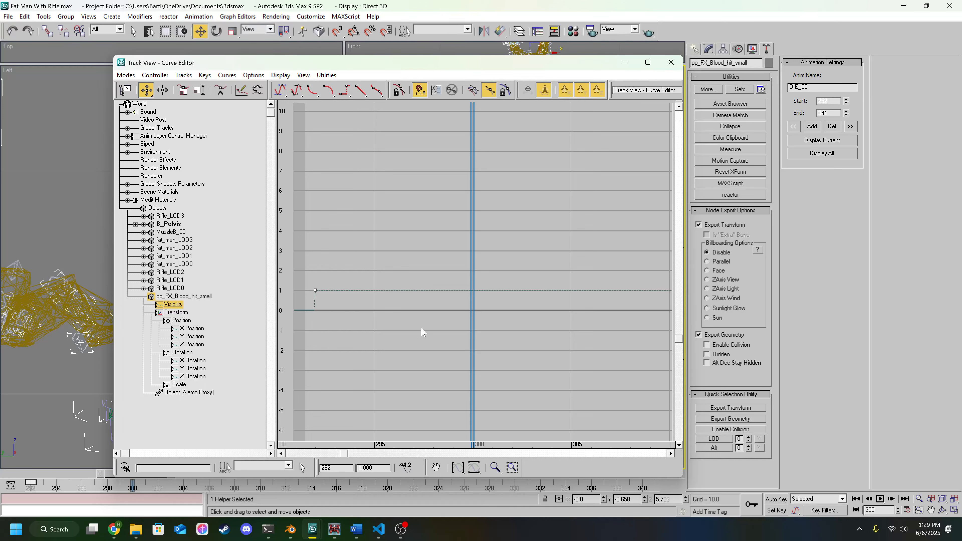
left_click(377, 315)
left_click(315, 290)
left_click_drag(316, 291, 466, 293)
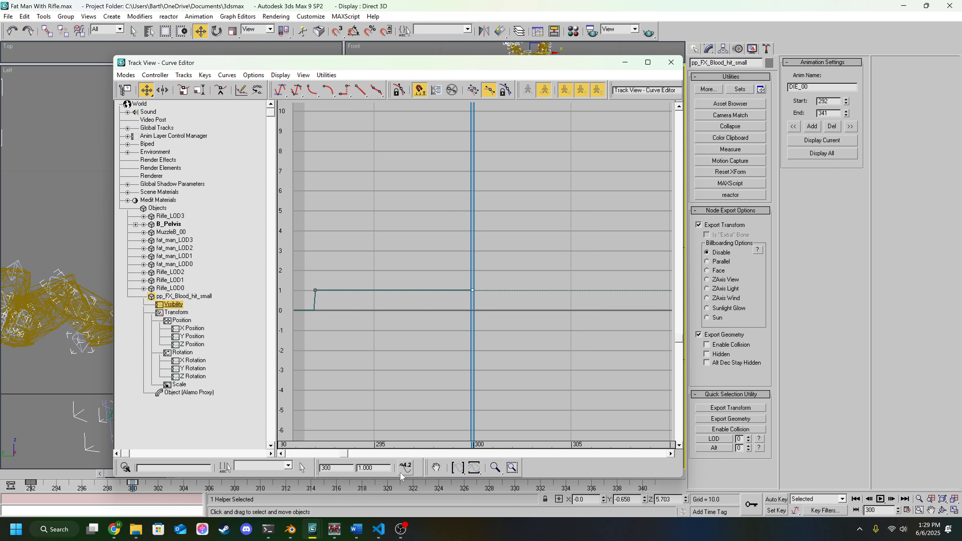
type("0")
key("Return")
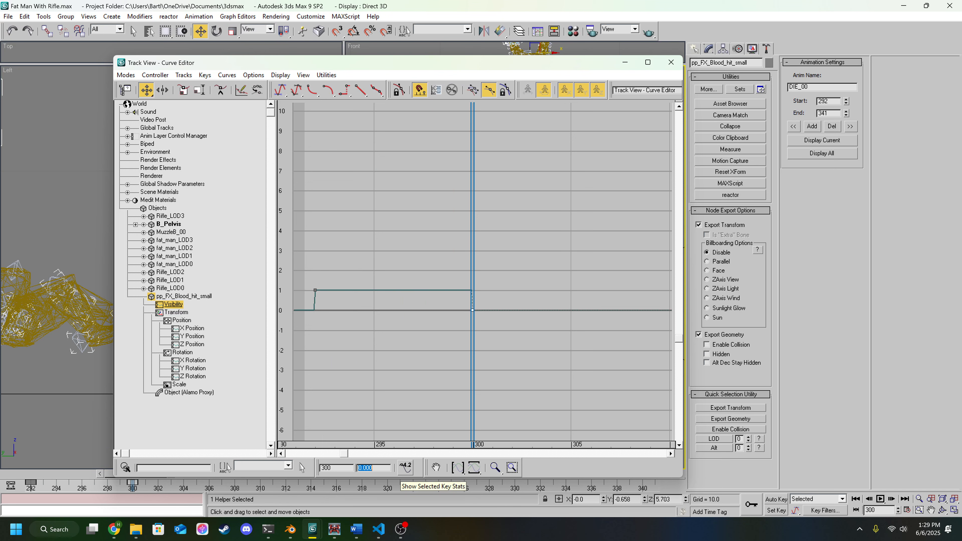
Copy the two visibility keys at frames 292 and 300 to frames 342 and 350, and scrub to frame 341.
middle_click_drag(439, 373, 389, 385)
scroll(425, 457, "down", 1)
scroll(426, 457, "down", 10)
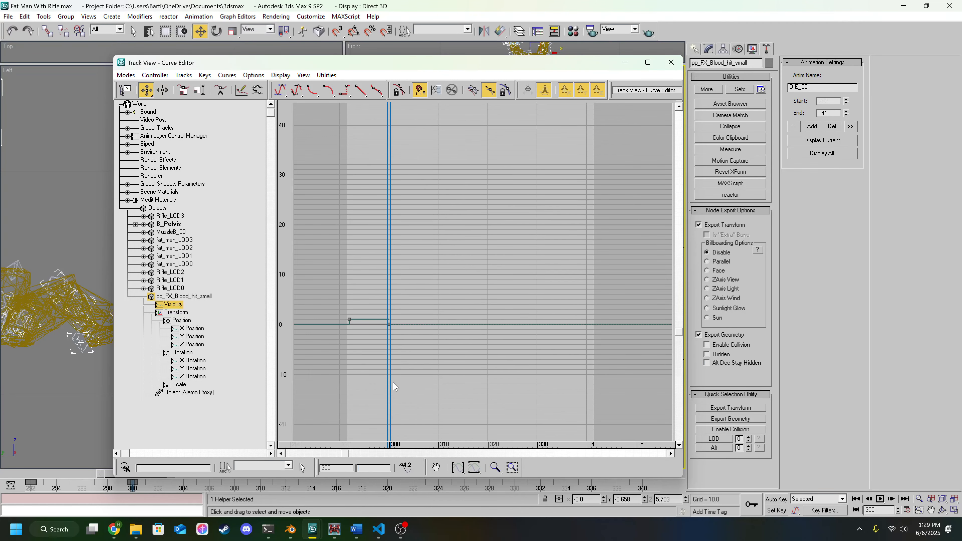
left_click_drag(334, 309, 396, 344)
middle_click_drag(473, 346, 443, 343)
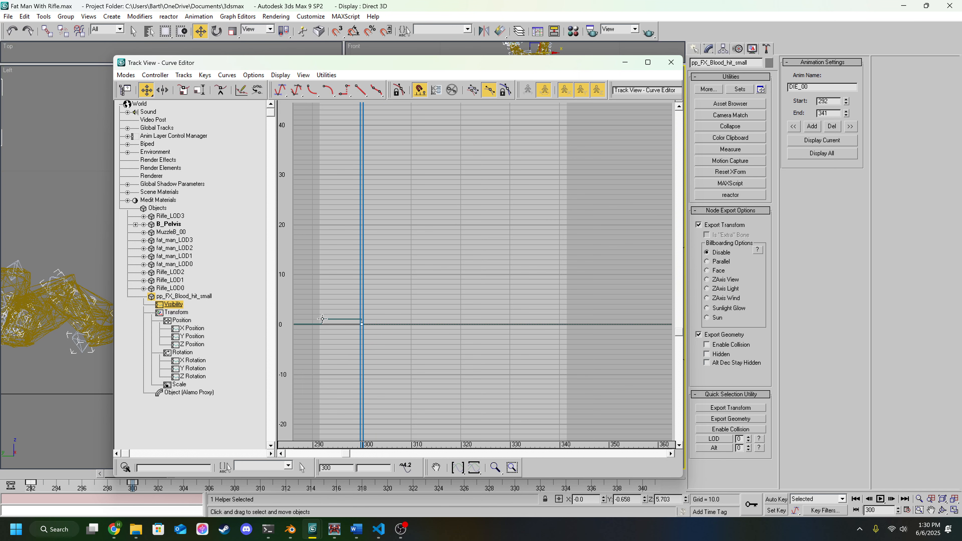
left_click_drag(322, 322, 571, 321, "shift")
left_click_drag(362, 309, 577, 314)
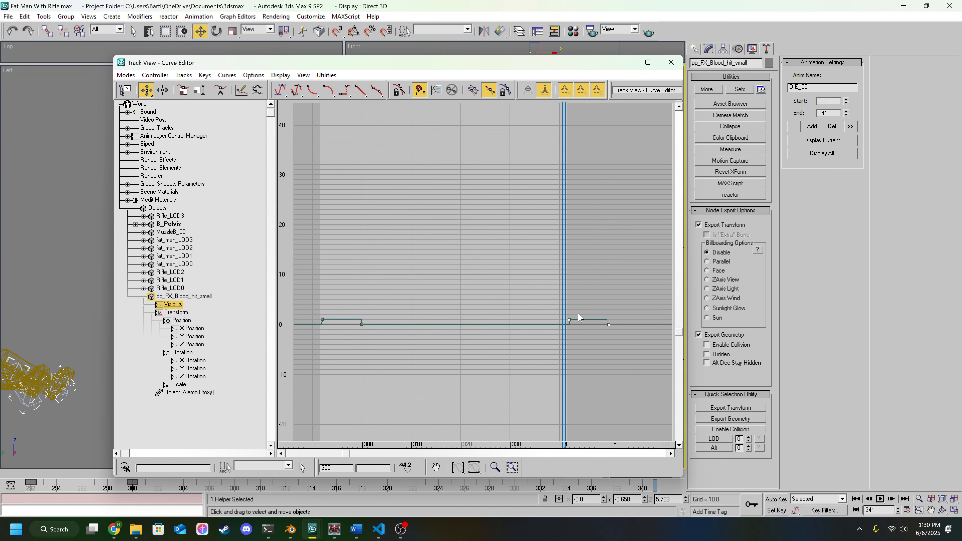
Advance to the DIE_01 animation and set the visibility key at frame 342 to a value of 1.
left_click(851, 127)
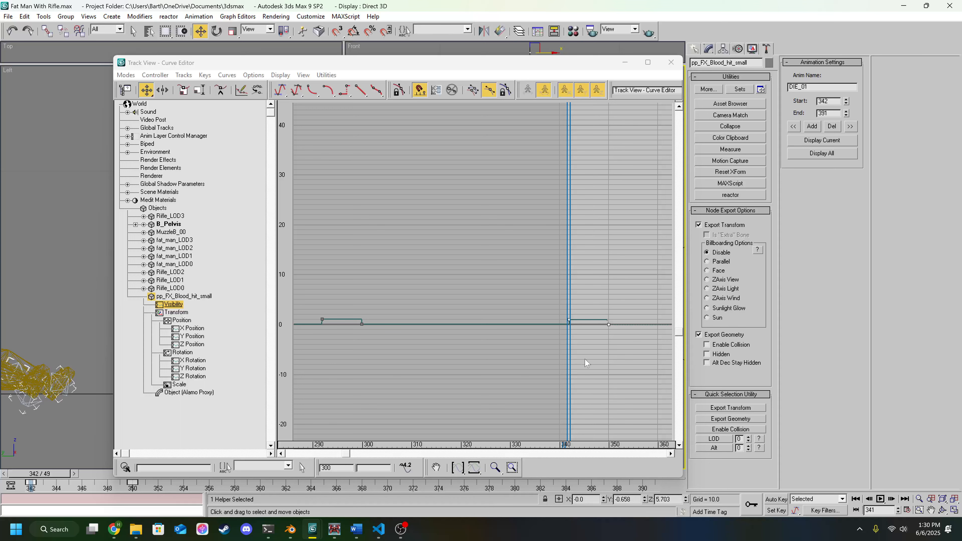
left_click(458, 468)
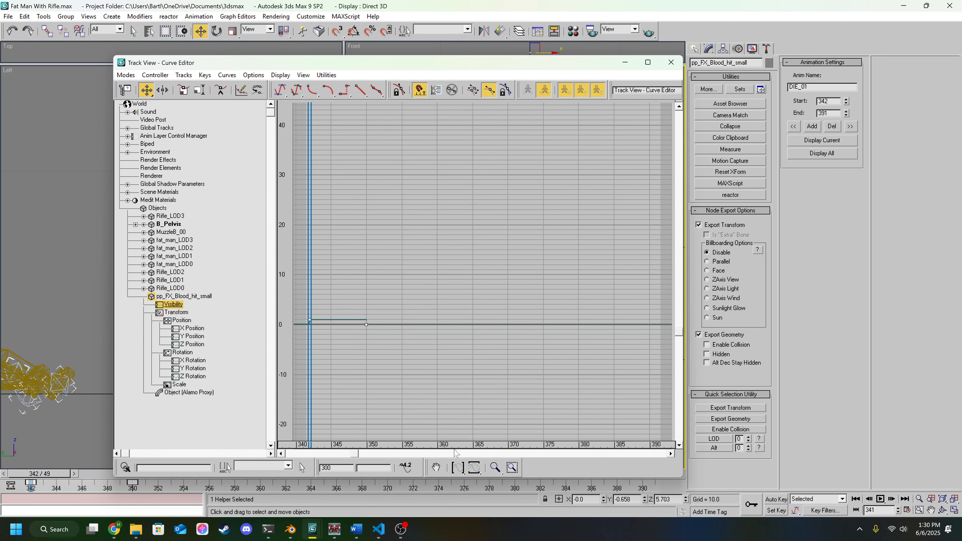
left_click_drag(310, 320, 322, 325)
left_click(310, 321)
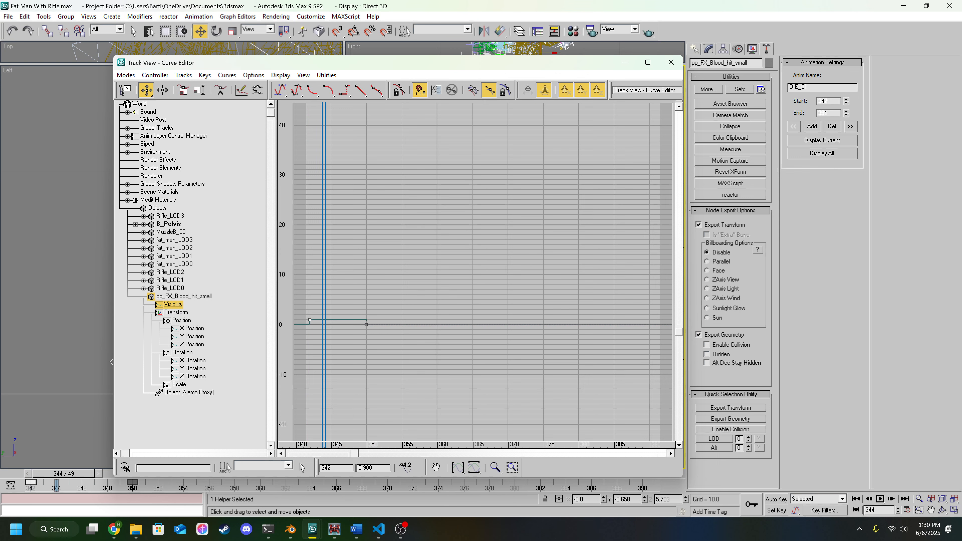
double_click(366, 468)
type("1")
key("Return")
Set the visibility key at frame 350 to a value of 0 and return the current time to frame 342.
left_click(366, 324)
left_click(374, 468)
type("0")
key("Return")
key("comma")
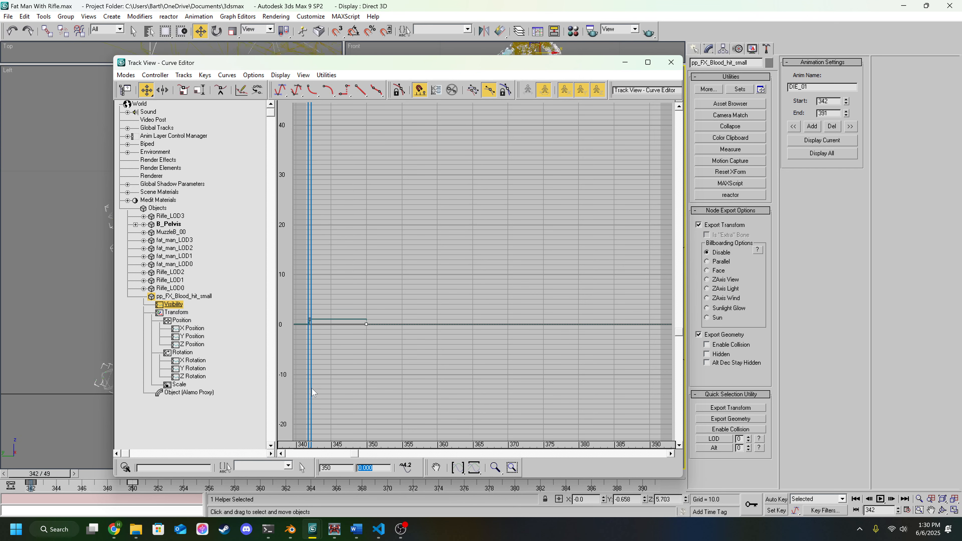
key("comma")
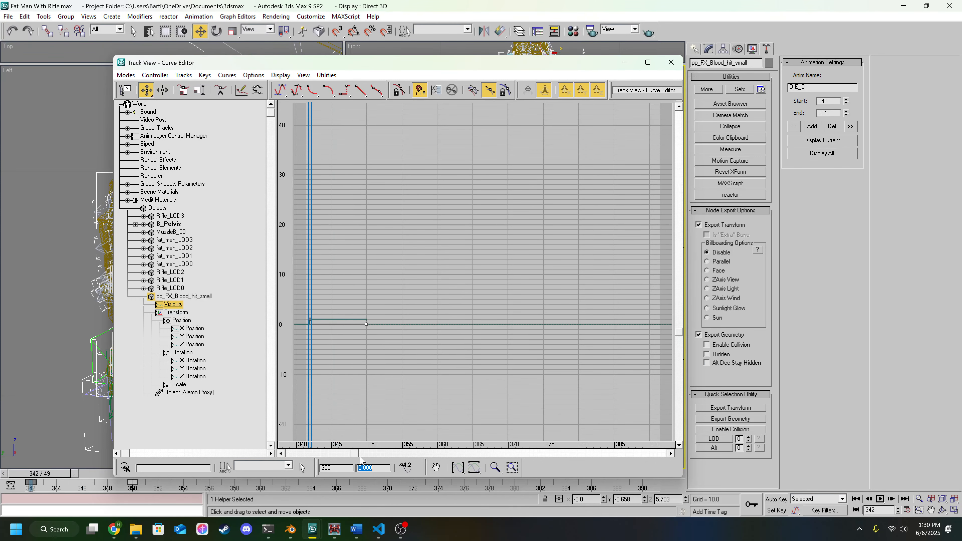
left_click(458, 465)
scroll(384, 457, "down", 3)
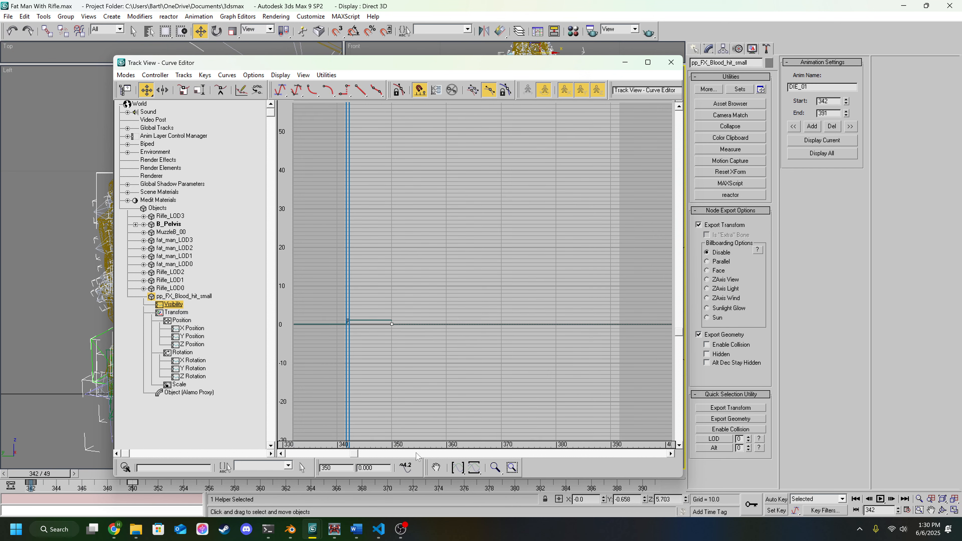
left_click_drag(355, 455, 350, 455)
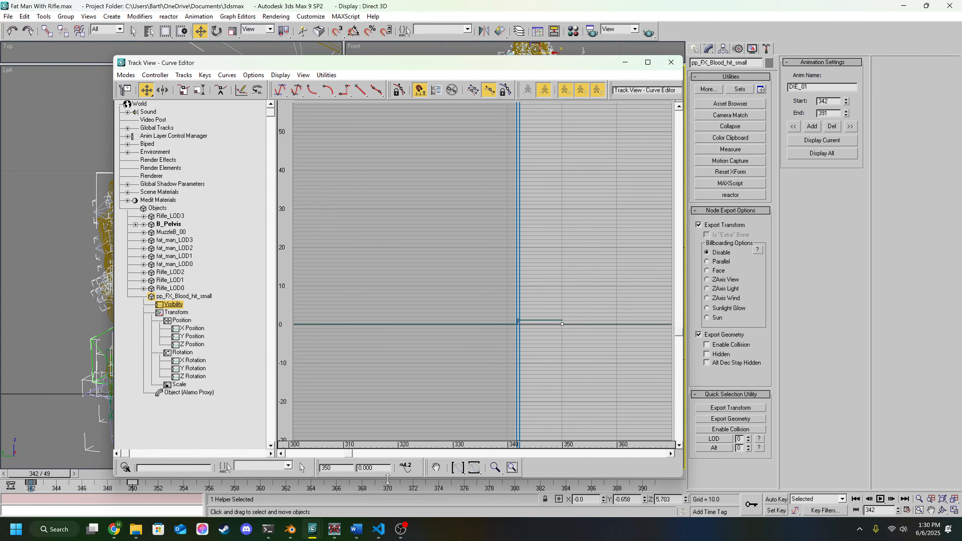
Check the open Rocket_Girl2 scene, return to Fat Man With Rifle and close its Curve Editor.
mouse_move(313, 530)
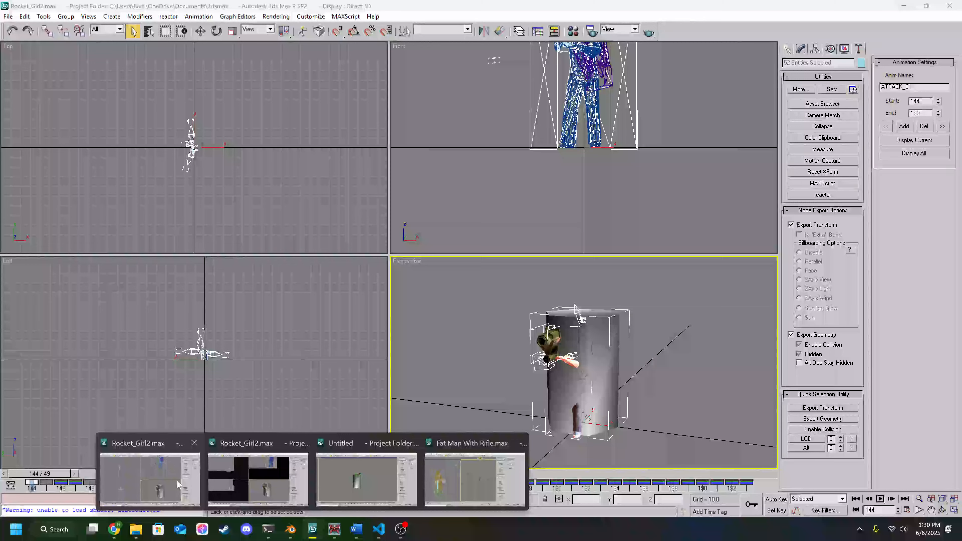
left_click(177, 479)
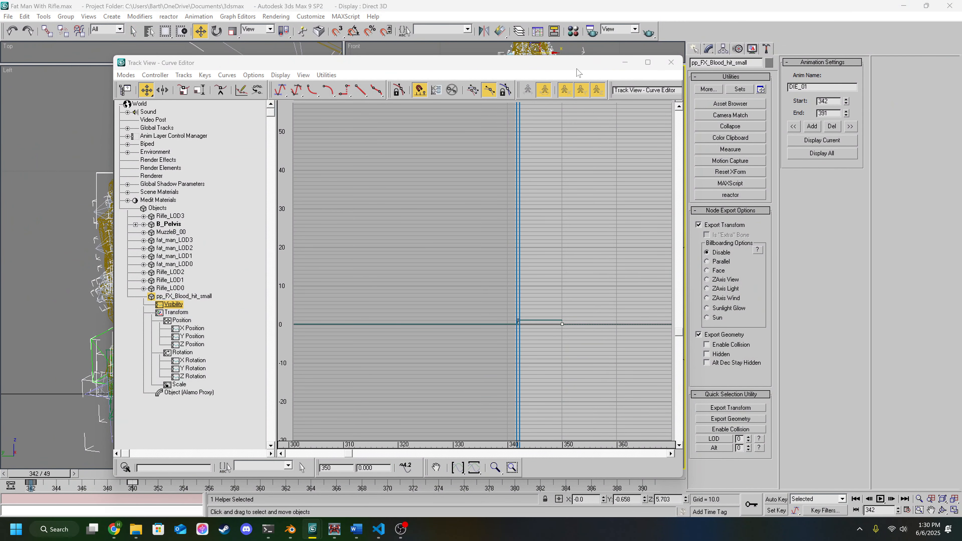
left_click_drag(576, 69, 609, 181)
left_click(703, 175)
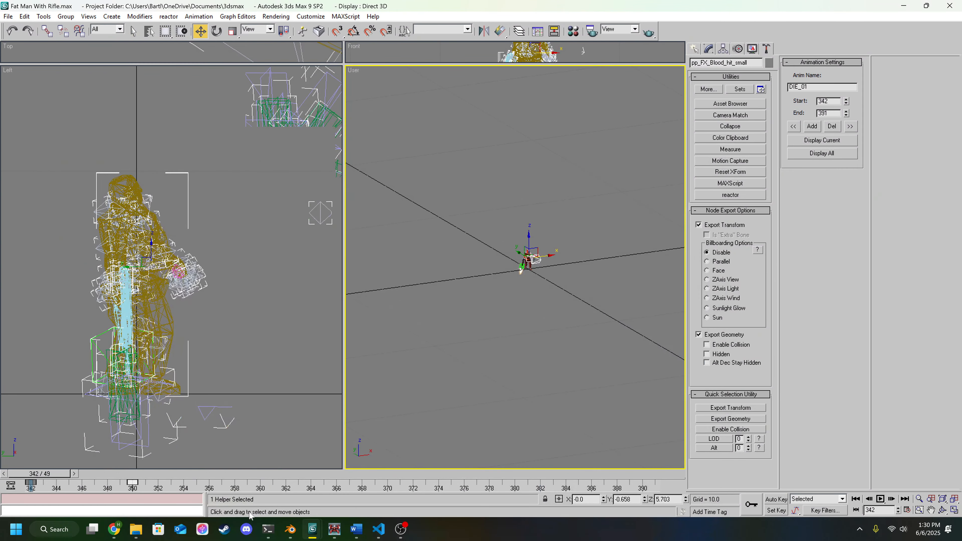
Switch to the Untitled reference scene and examine the pp_FX_Blood_hit_small proxy in the Schematic View and its Visibility curve.
mouse_move(312, 530)
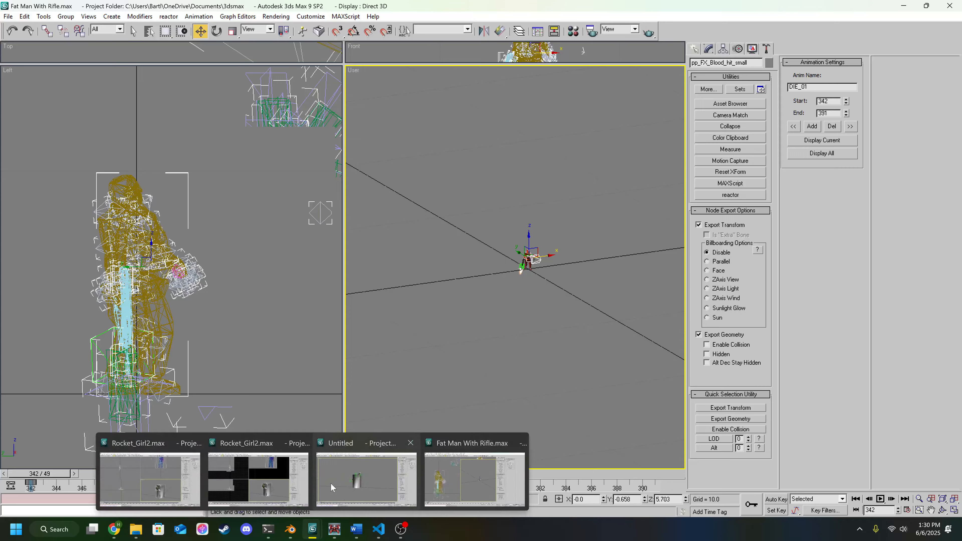
left_click(331, 487)
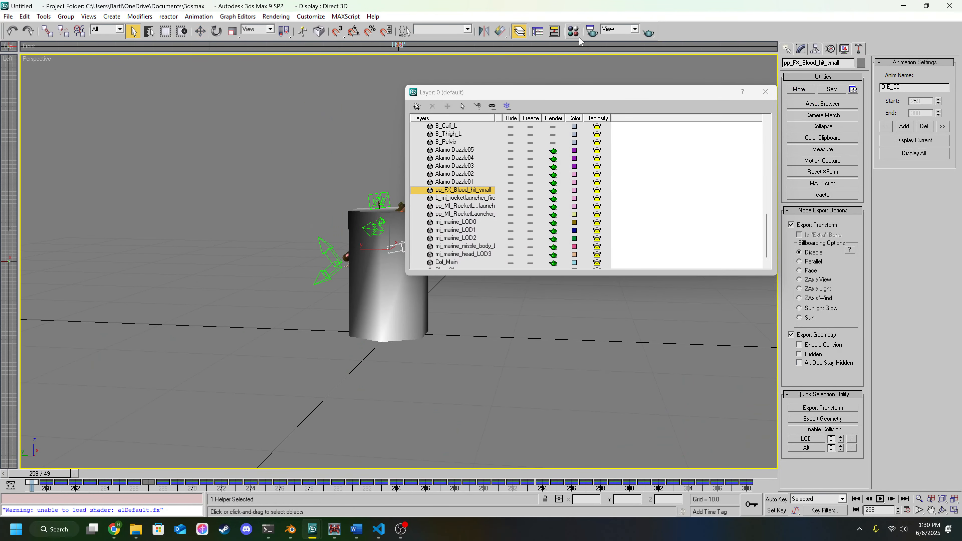
left_click(572, 31)
left_click(932, 71)
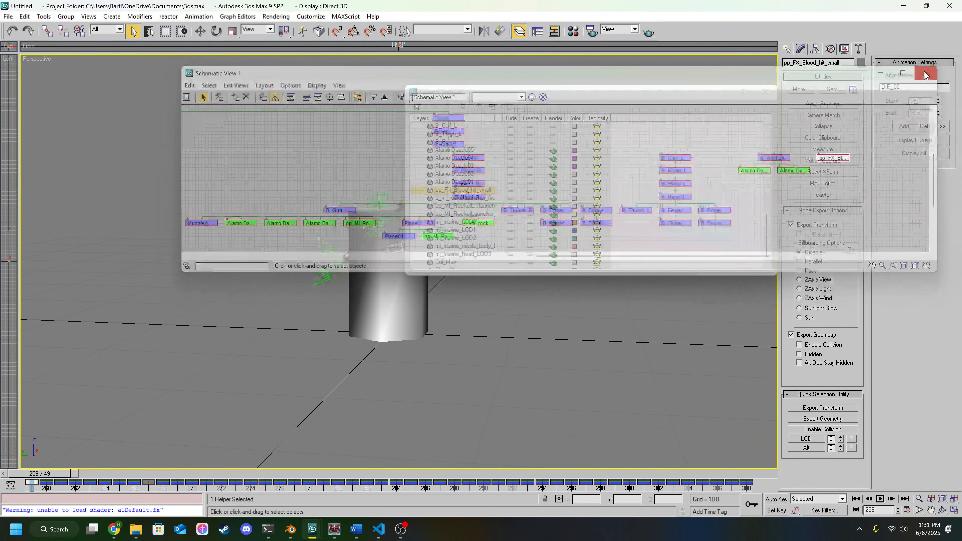
left_click(538, 31)
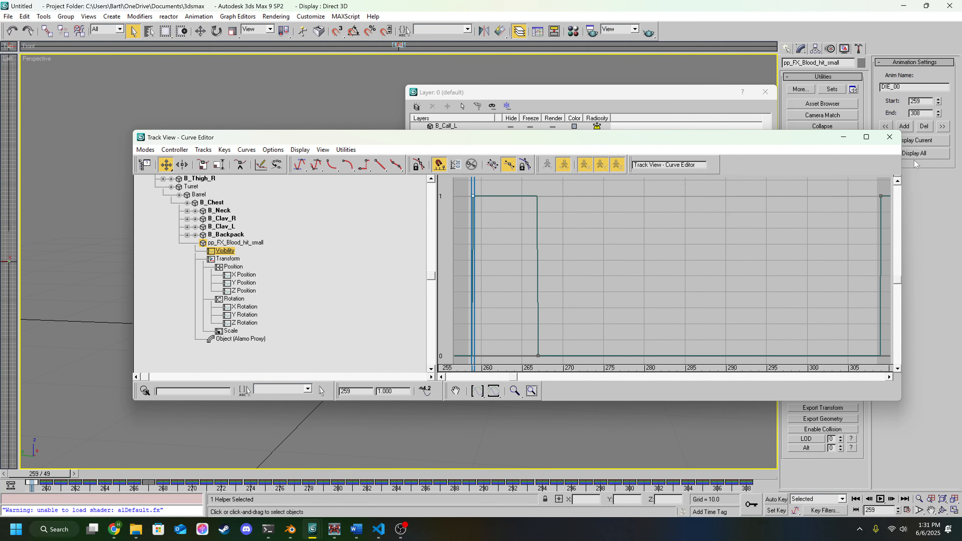
left_click(889, 137)
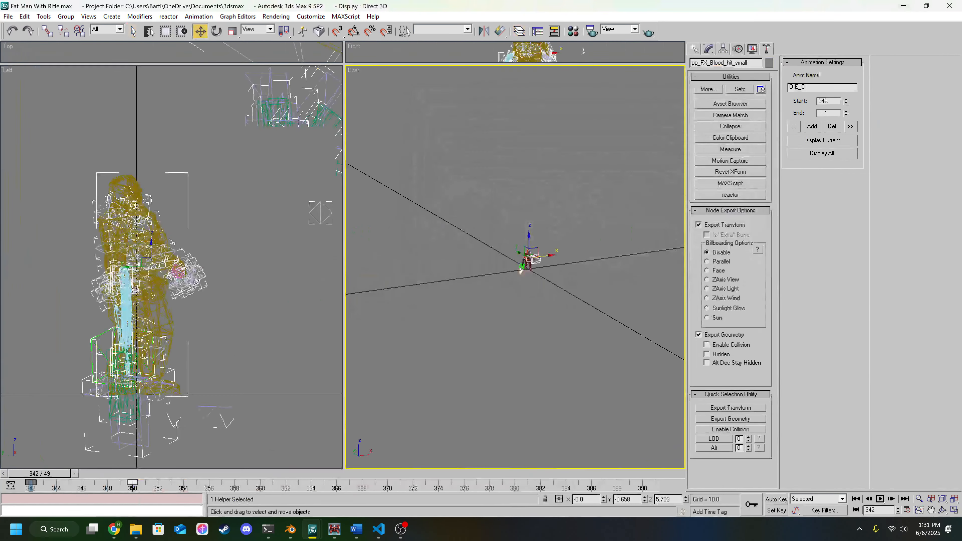
In the Fat Man With Rifle scene, try to shift the frame 350 key along the timeline and undo the move.
scroll(454, 277, "up", 10)
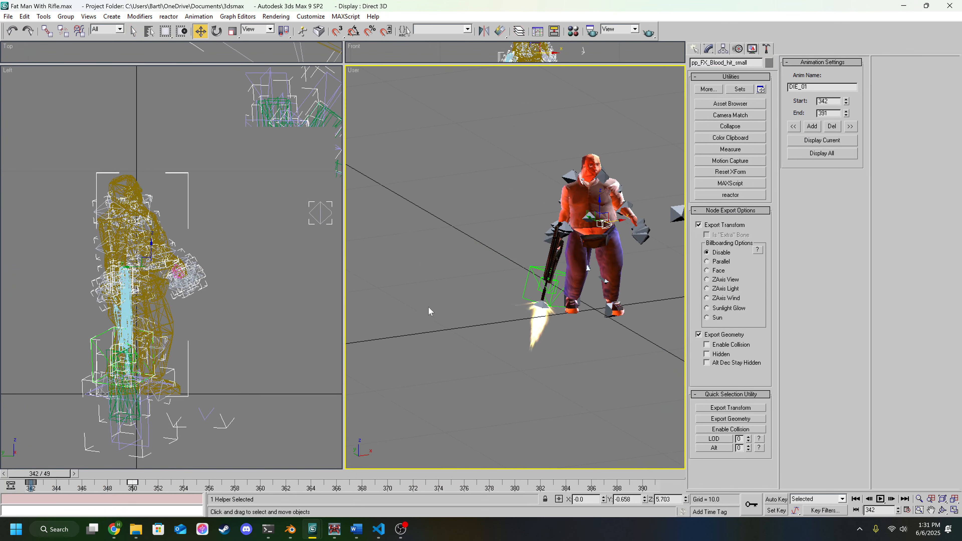
middle_click_drag(440, 291, 486, 255, "alt")
left_click_drag(132, 483, 40, 525)
key("ctrl+z")
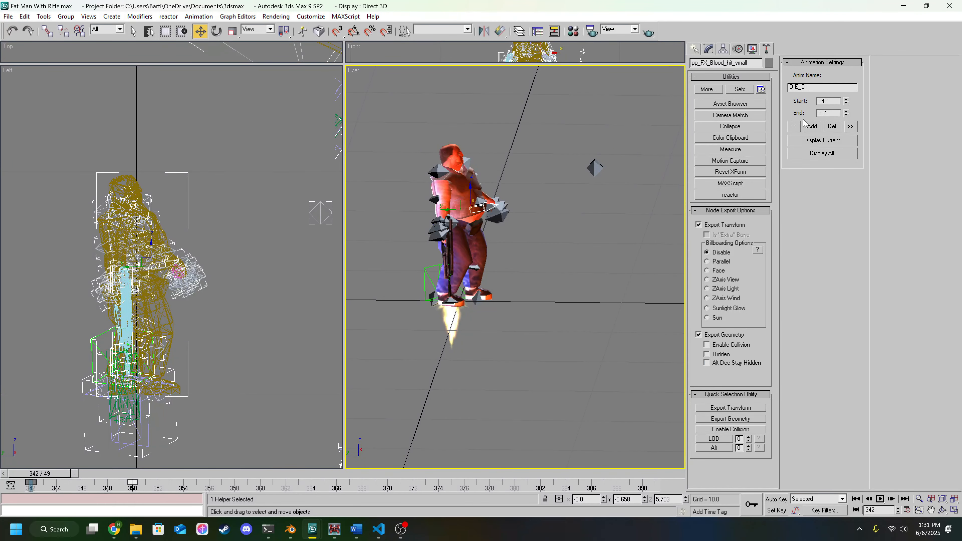
Add a new animation entry and limit the timeline to its range, frames 0 to 200.
left_click(819, 127)
left_click(835, 140)
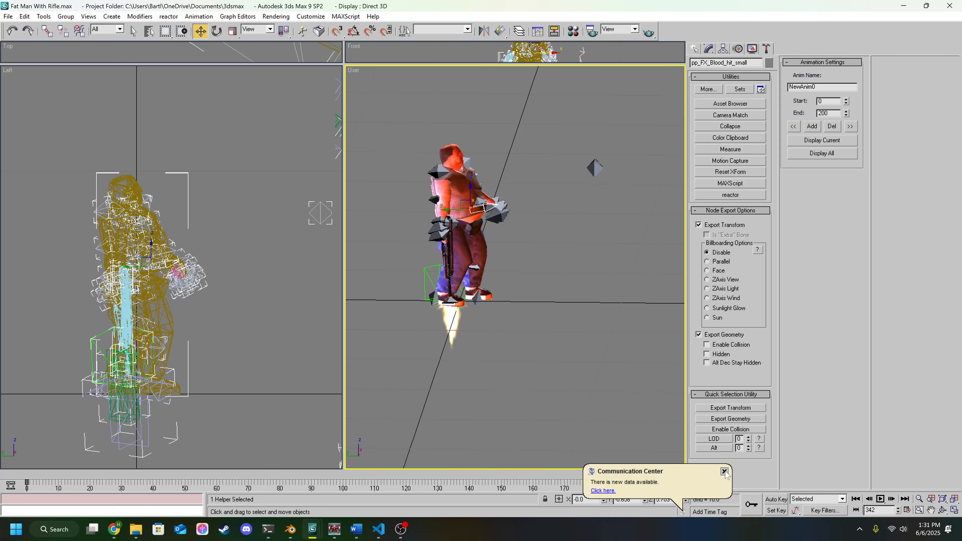
left_click(723, 471)
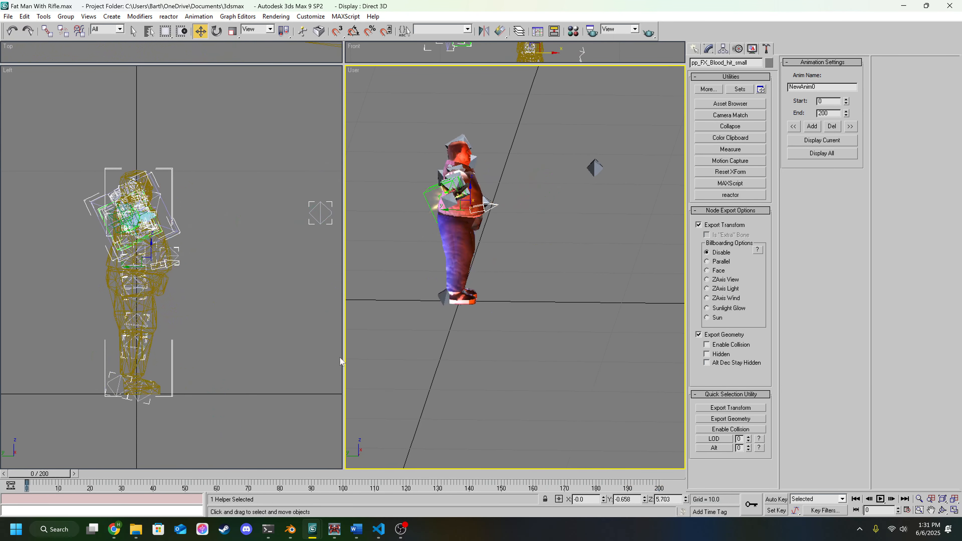
Move the pp_FX_Blood_hit_small proxy onto the character's torso, to about Y 0.604 and Z 6.029.
middle_click_drag(494, 235, 508, 222)
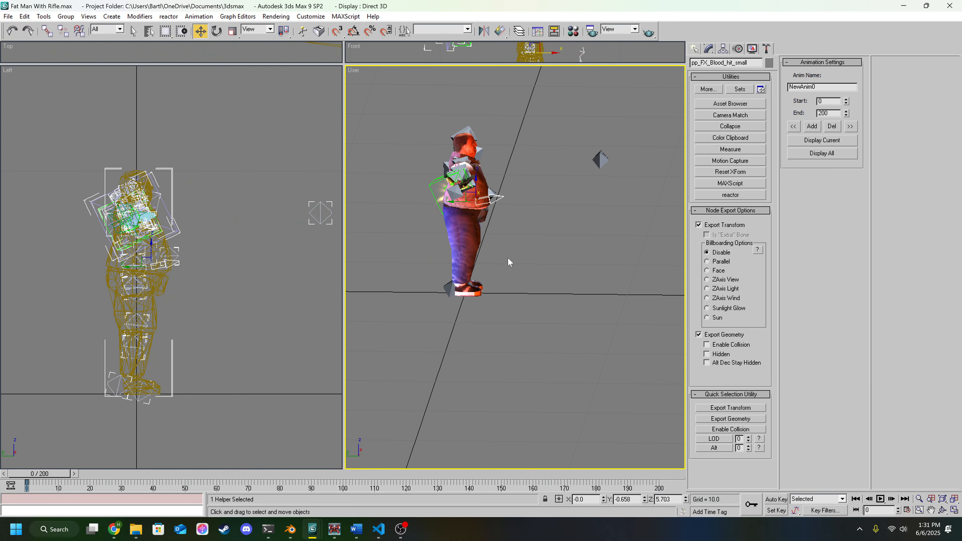
middle_click_drag(508, 261, 467, 198, "alt")
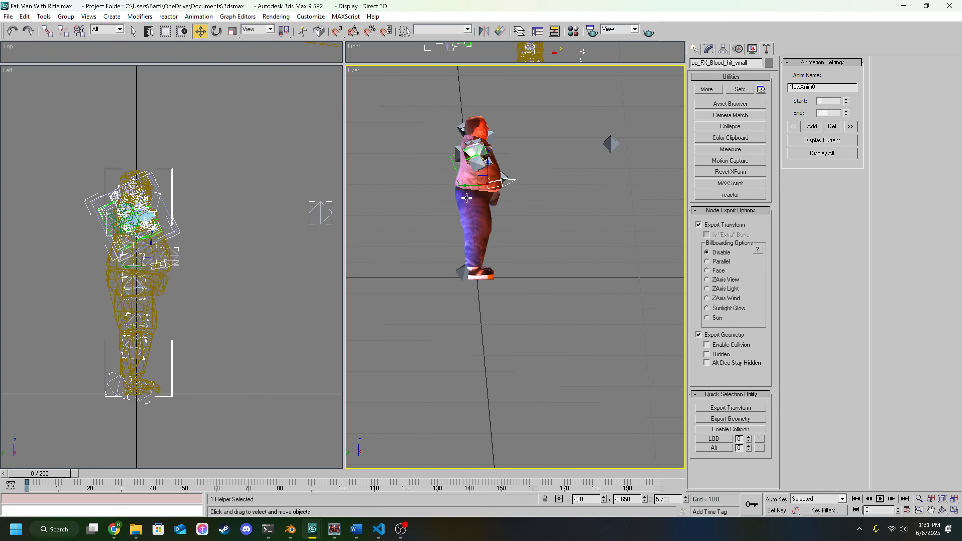
left_click_drag(465, 187, 444, 181)
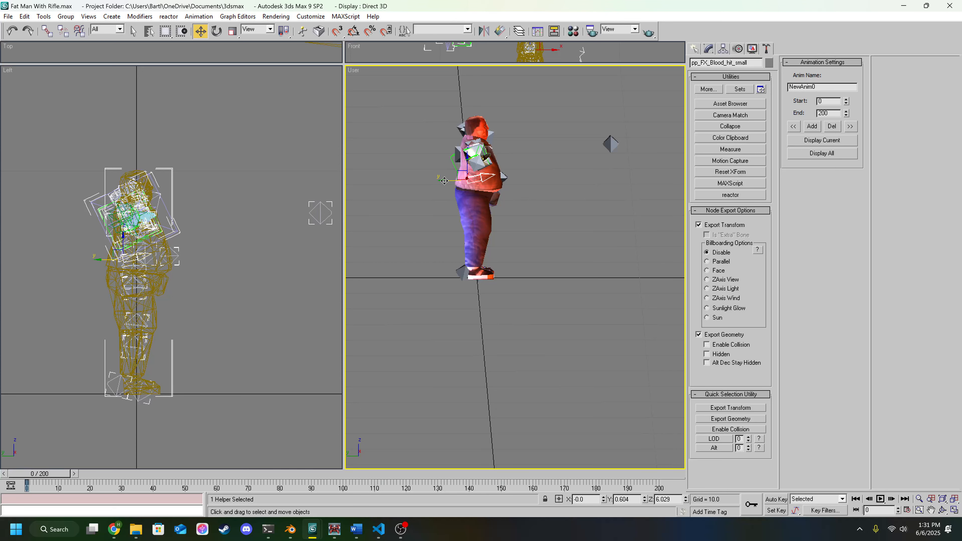
middle_click_drag(570, 257, 552, 291, "alt")
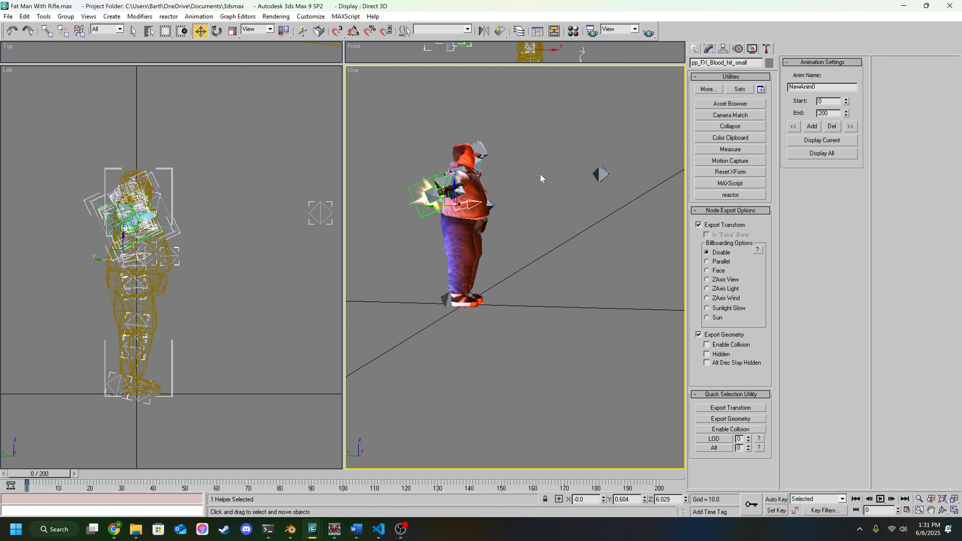
Link the pp_FX_Blood_hit_small proxy to the B_Chest bone in the Schematic View and close the view.
left_click(553, 32)
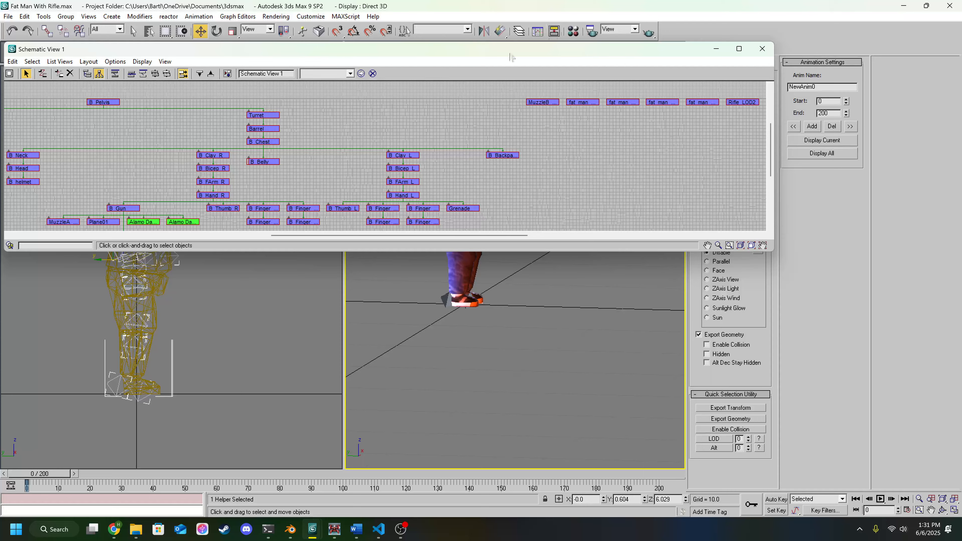
left_click_drag(465, 51, 485, 78)
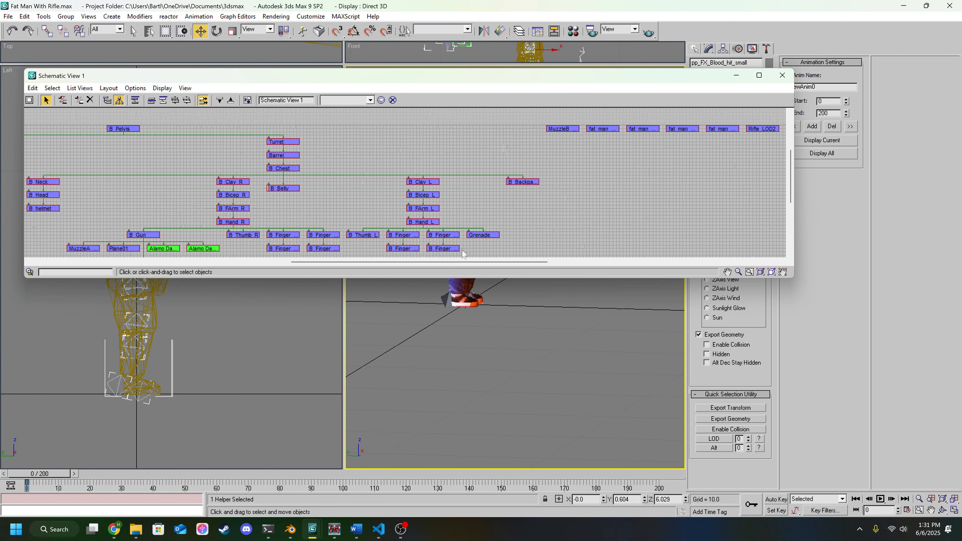
left_click_drag(451, 262, 503, 264)
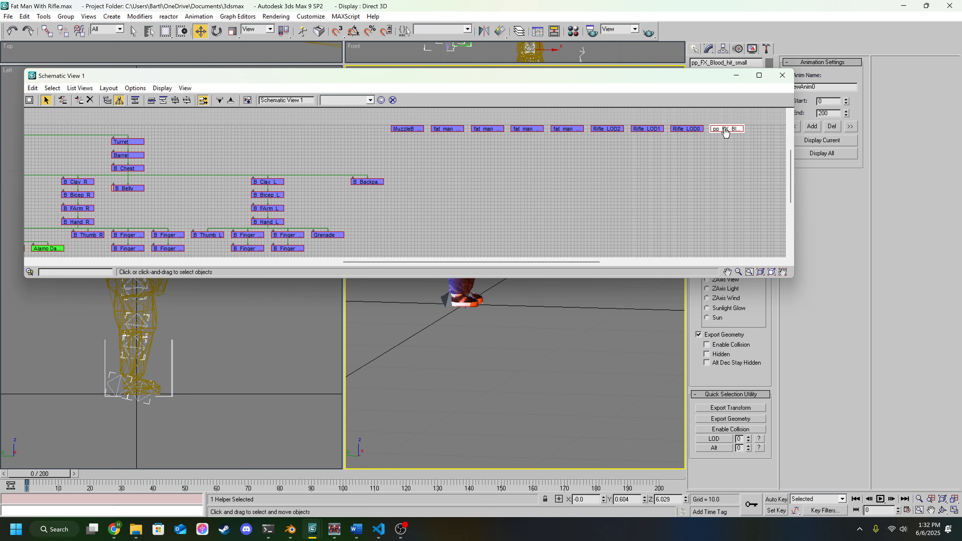
left_click_drag(724, 131, 401, 188)
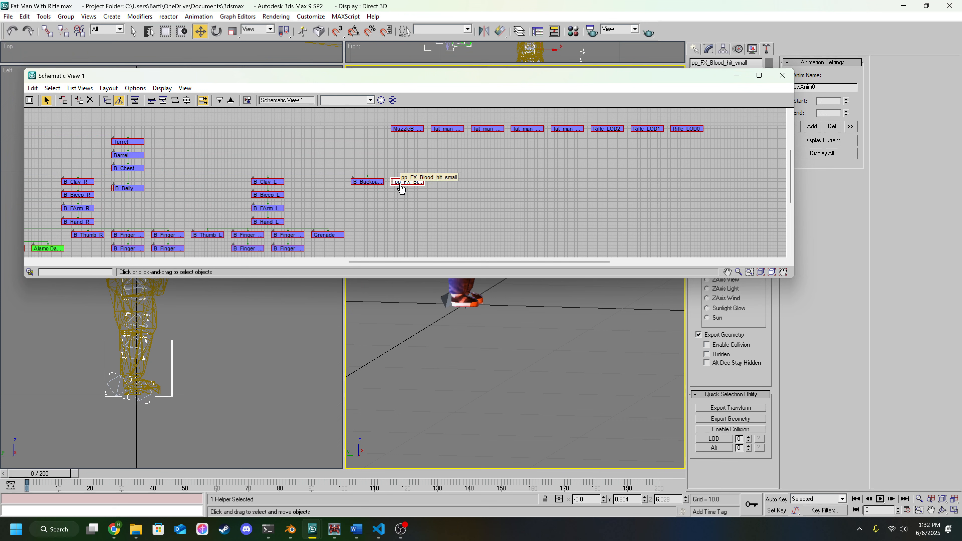
left_click(401, 188)
left_click(63, 100)
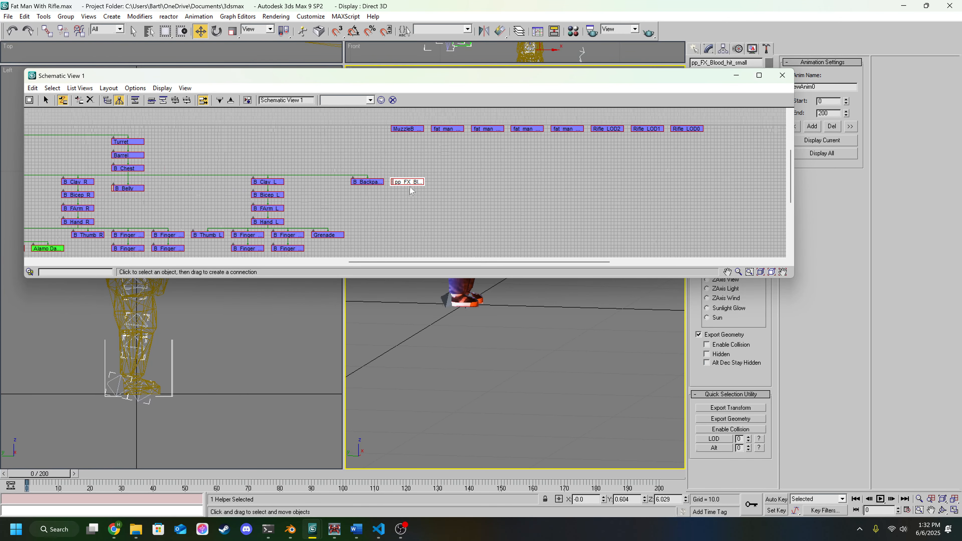
left_click(406, 183)
left_click_drag(380, 164, 139, 168)
left_click(782, 74)
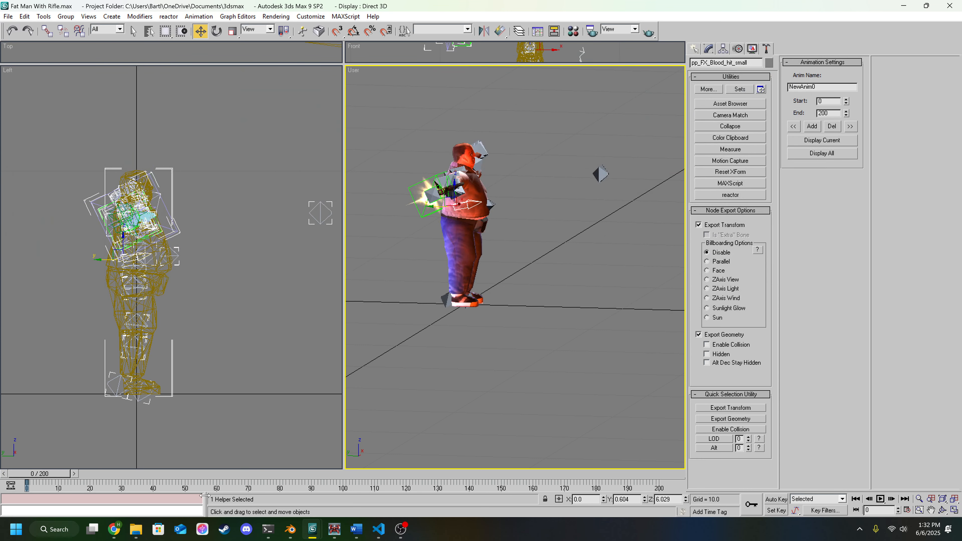
Extend the displayed animation range to frames 0 to 2000.
left_click_drag(72, 476, 36, 430)
key("w")
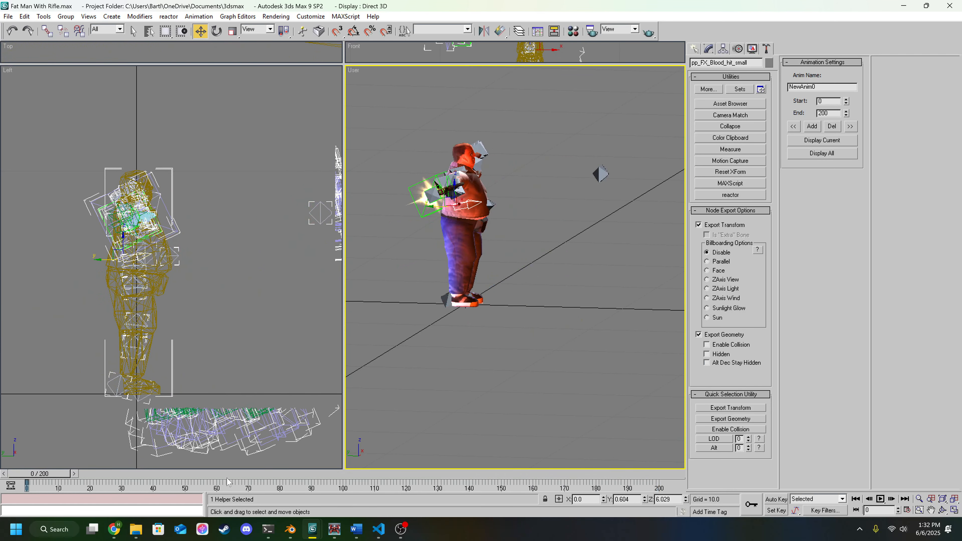
left_click(533, 335)
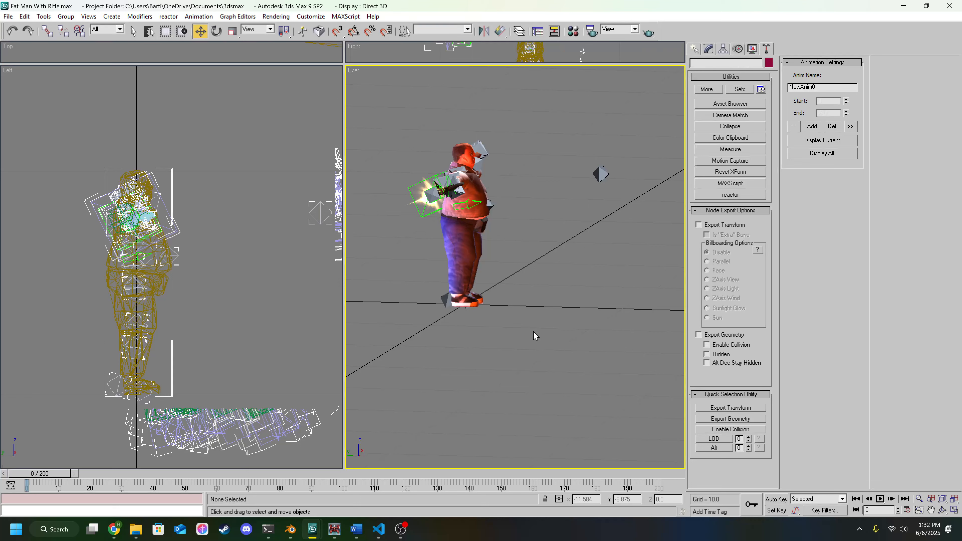
left_click(477, 202)
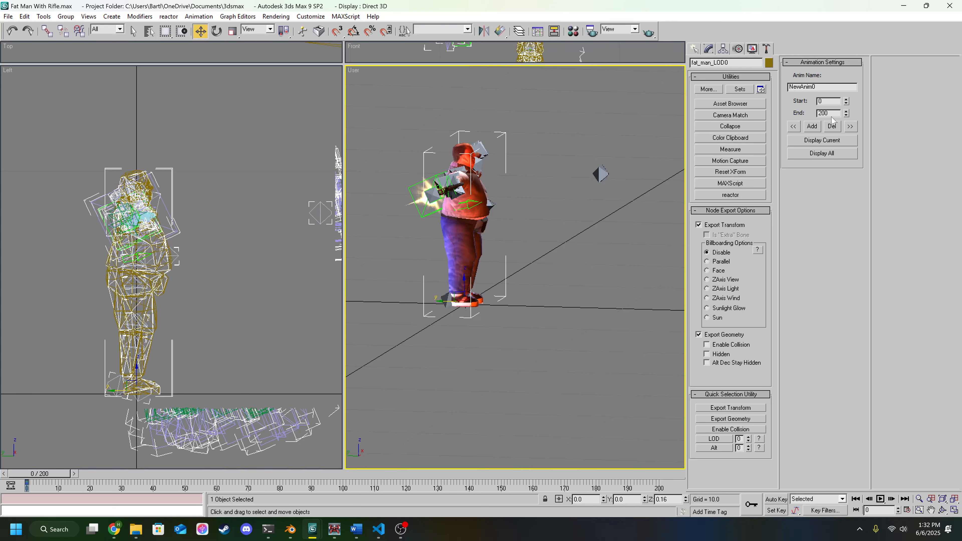
left_click(819, 141)
left_click(532, 211)
left_click(480, 205)
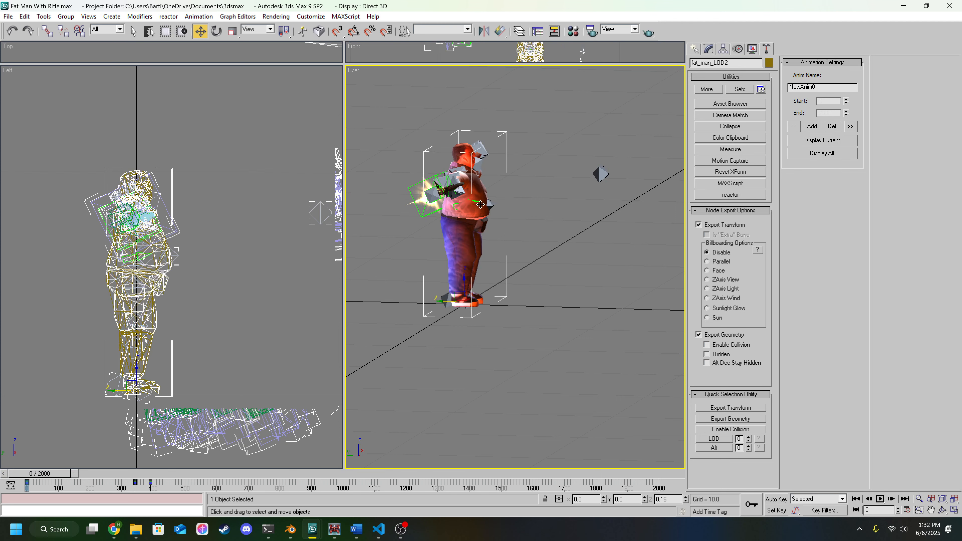
left_click(516, 194)
left_click(472, 200)
left_click(471, 201)
left_click(555, 209)
Select the pp_FX_Blood_hit_small proxy through the Layer manager's object list and close the manager.
left_click(519, 31)
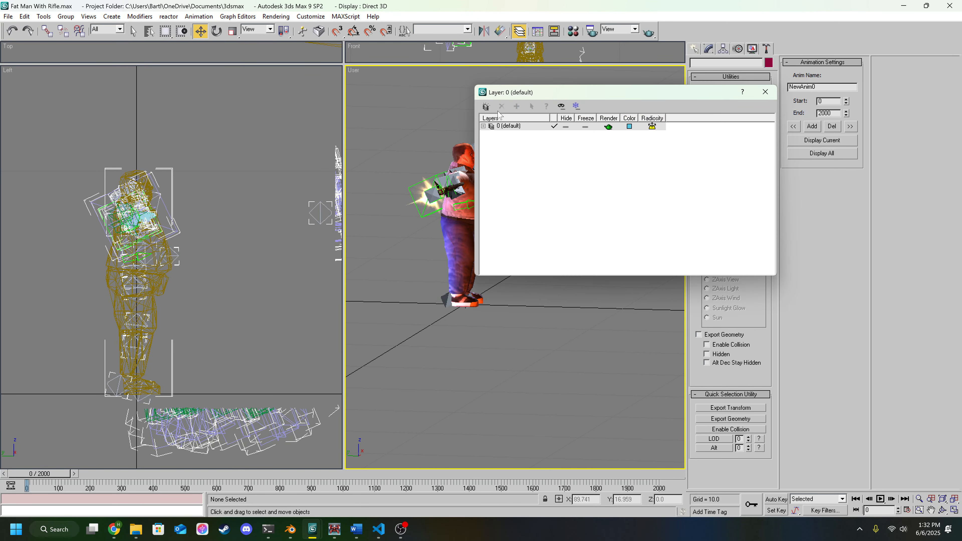
left_click(488, 128)
scroll(521, 235, "down", 5)
scroll(520, 236, "up", 5)
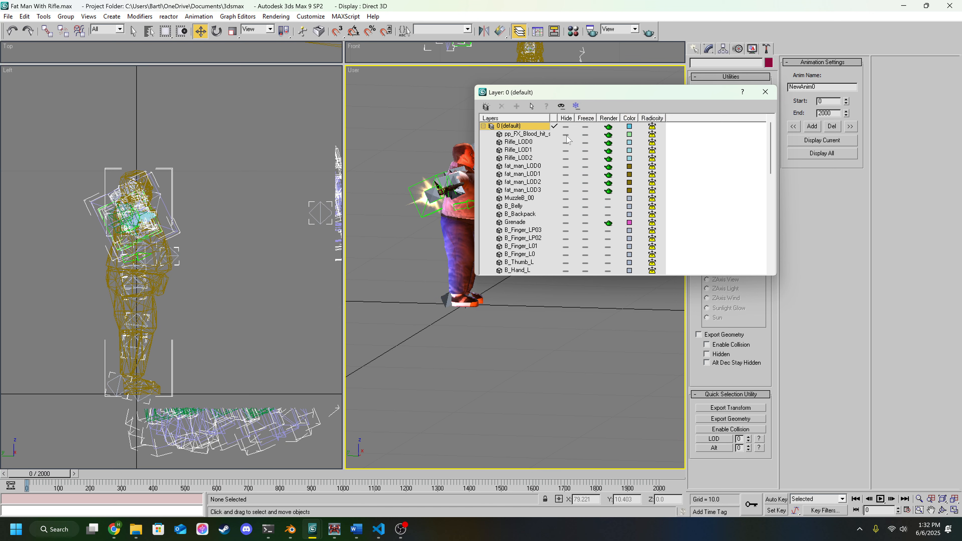
left_click(545, 134)
left_click(532, 106)
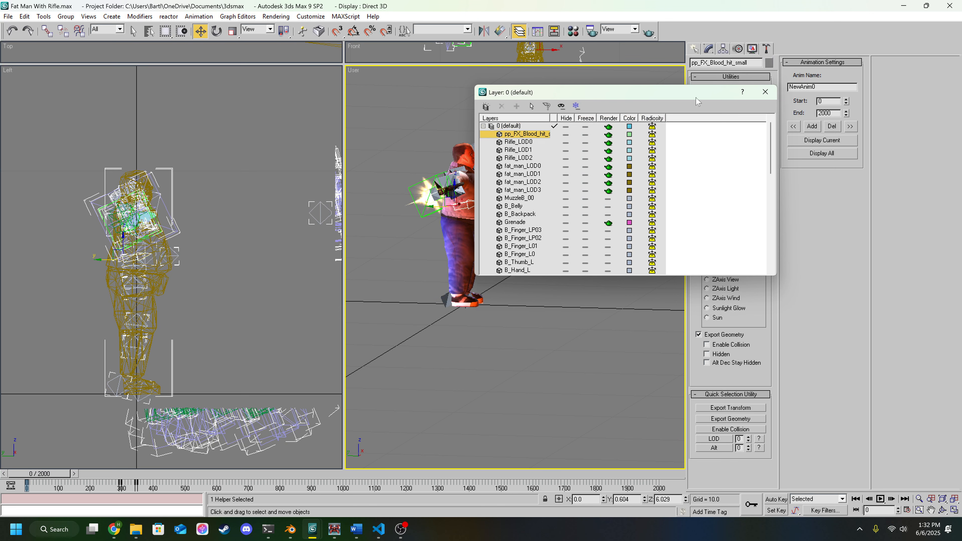
left_click(765, 92)
Open the proxy's Visibility track in the Curve Editor and set the current time to frame 298.
left_click(538, 32)
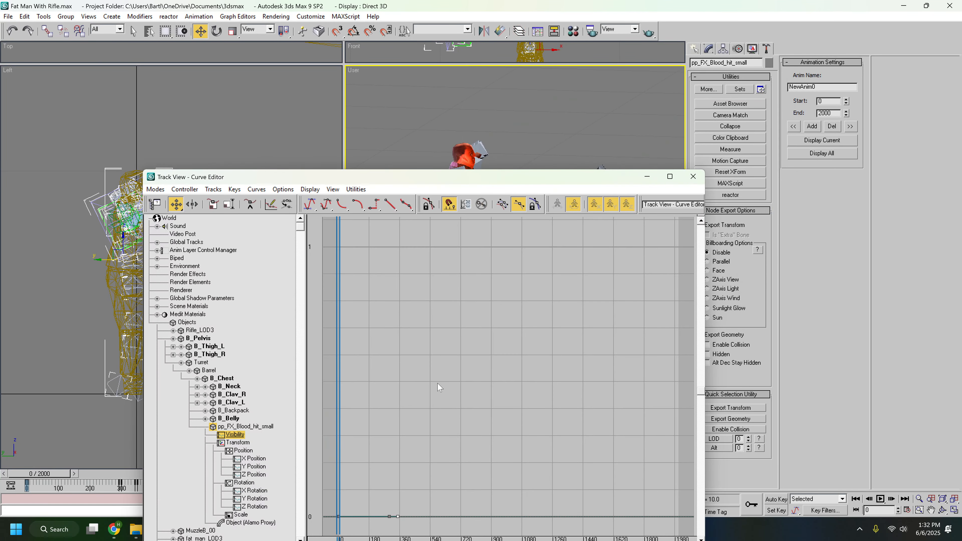
left_click_drag(502, 177, 501, 131)
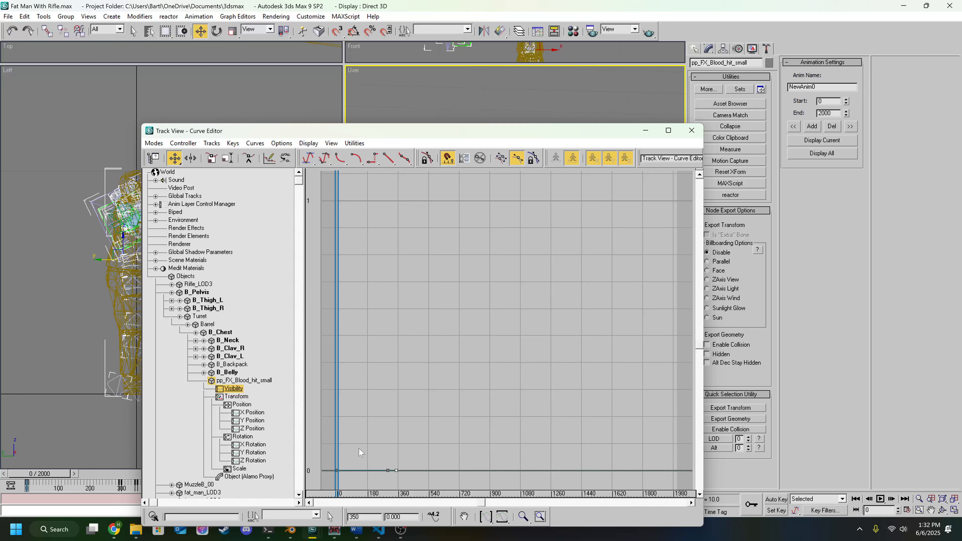
left_click_drag(337, 439, 388, 441)
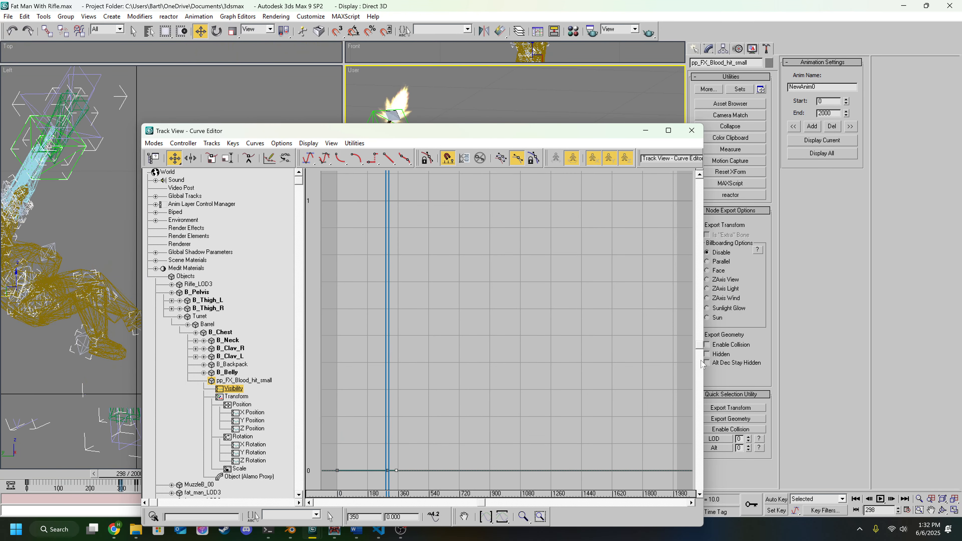
Examine the proxy's Visibility curve and its keys closely around frames 260 to 380.
scroll(701, 360, "up", 5)
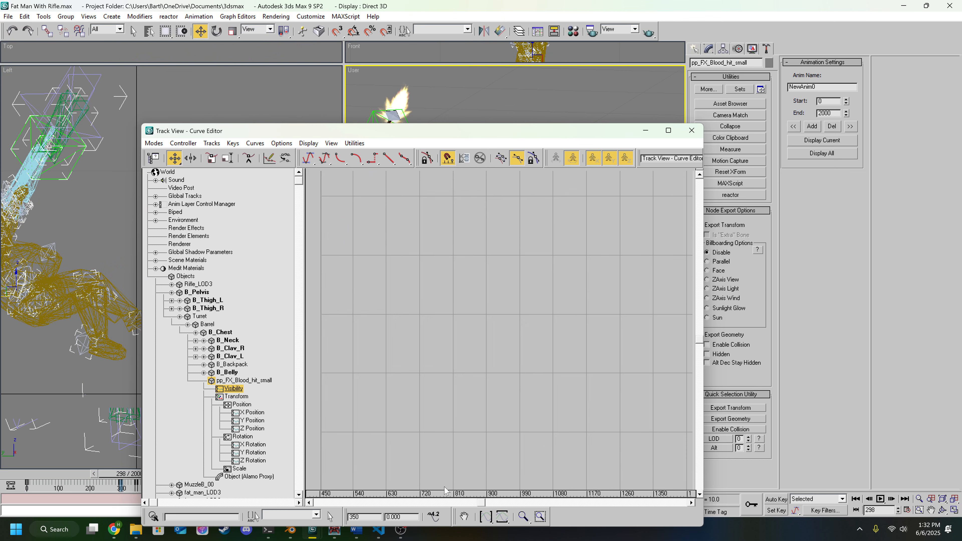
left_click(485, 514)
left_click(503, 515)
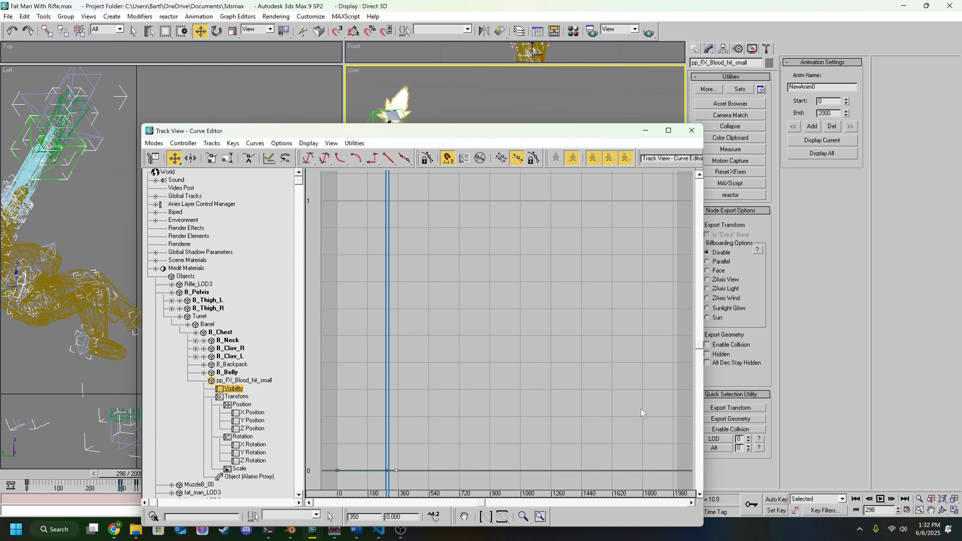
scroll(698, 374, "up", 8)
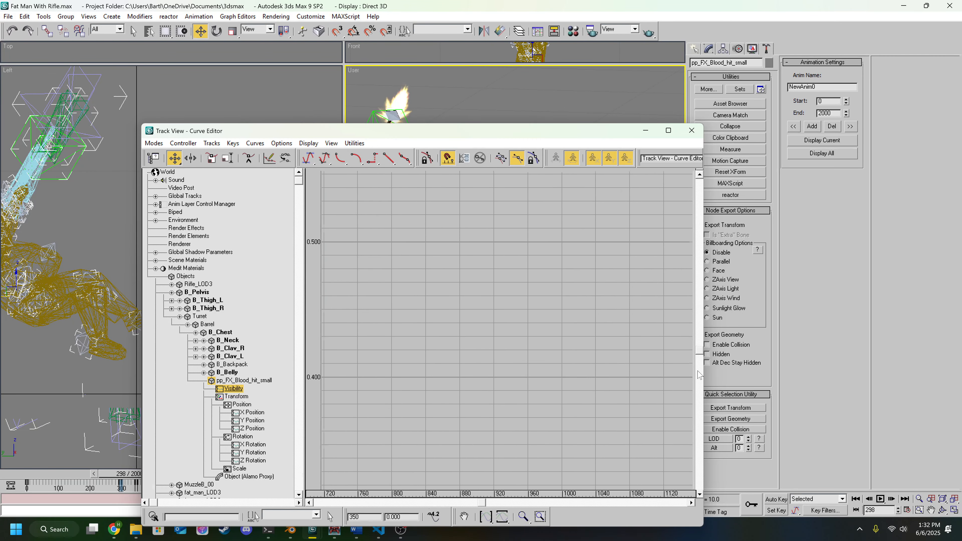
scroll(699, 374, "up", 3)
left_click(496, 519)
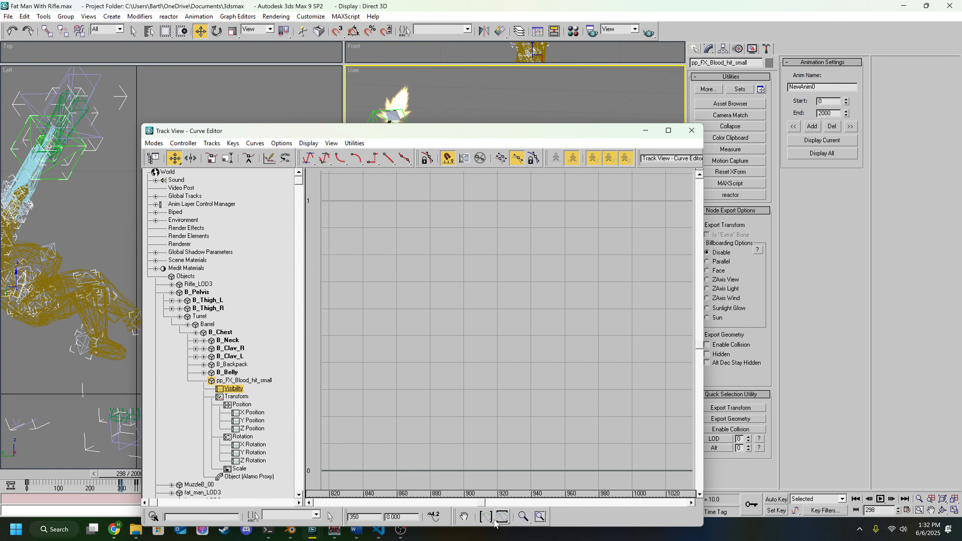
left_click(486, 517)
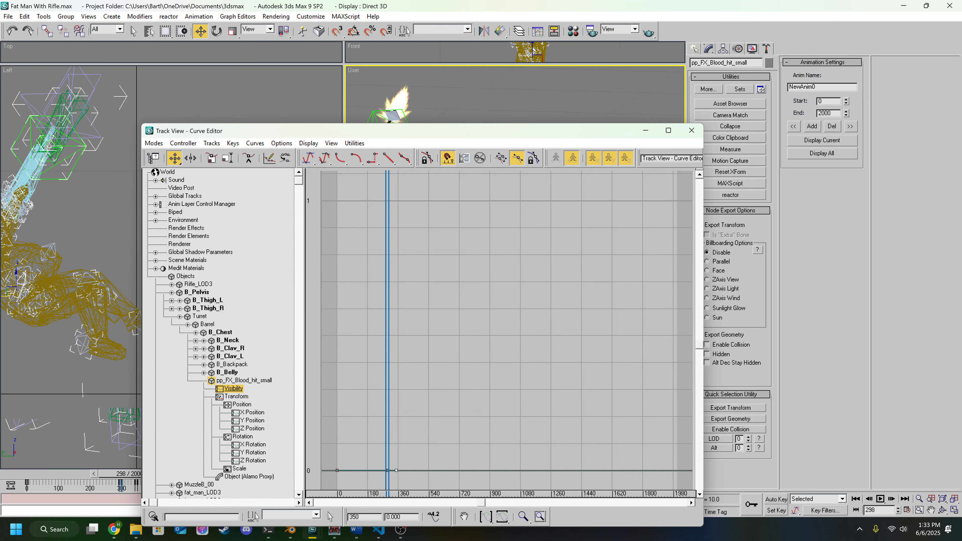
scroll(437, 503, "up", 4)
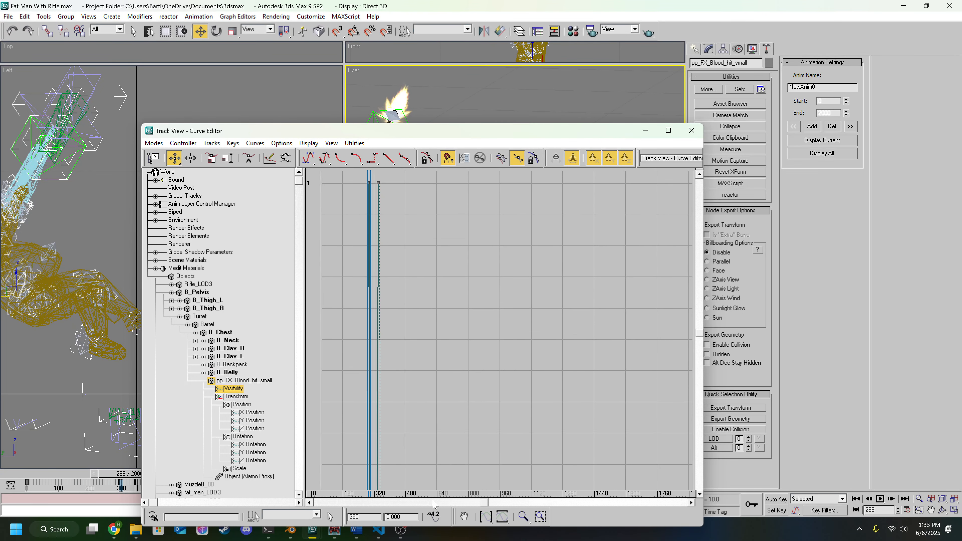
scroll(698, 385, "up", 4)
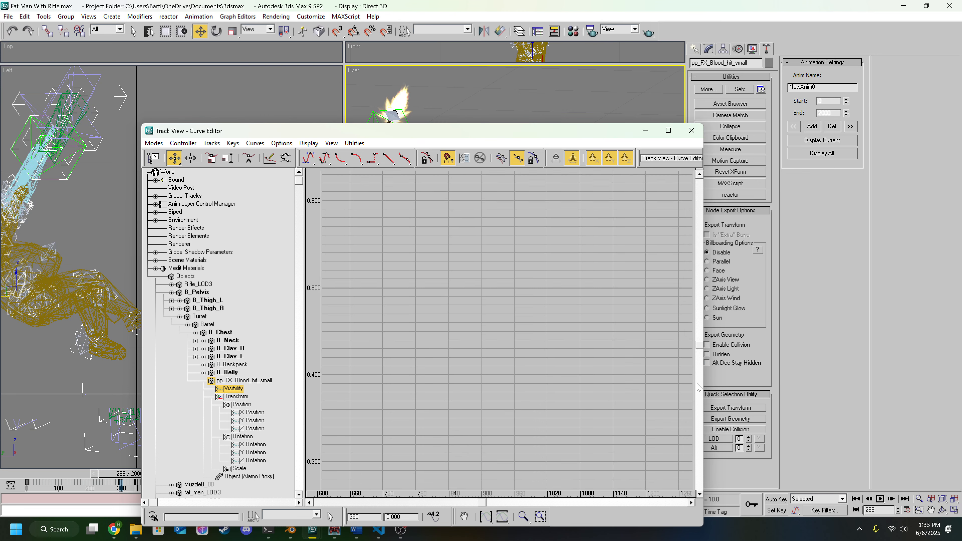
left_click_drag(484, 505, 380, 504)
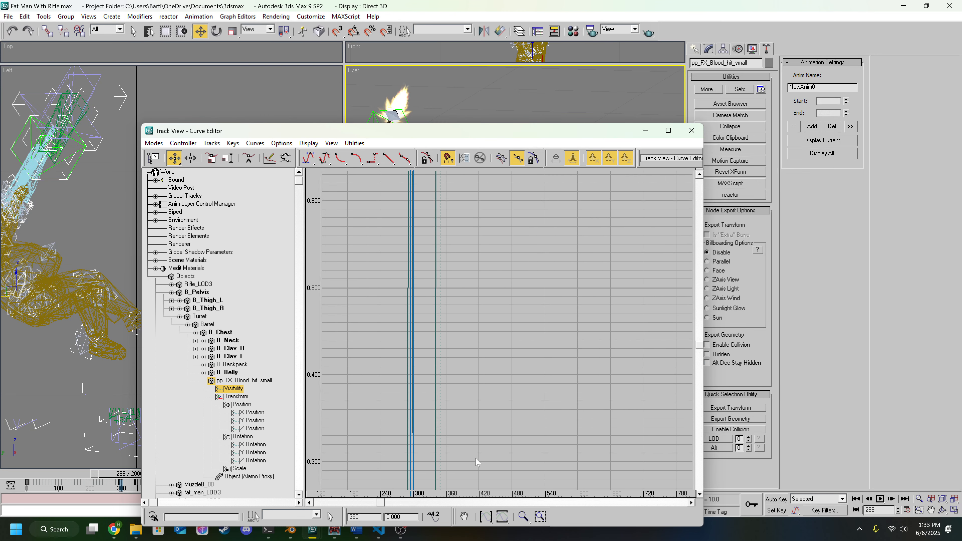
left_click_drag(700, 354, 696, 413)
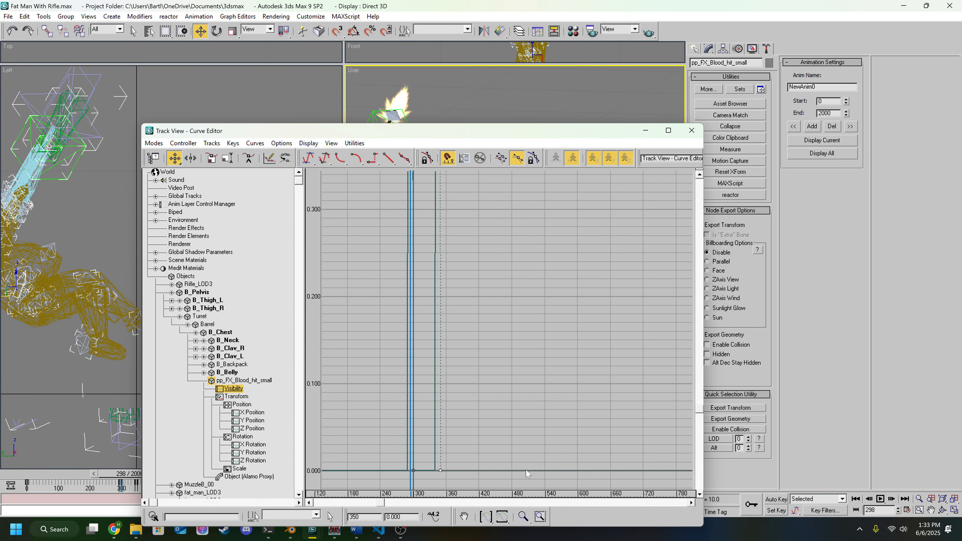
scroll(701, 423, "down", 6)
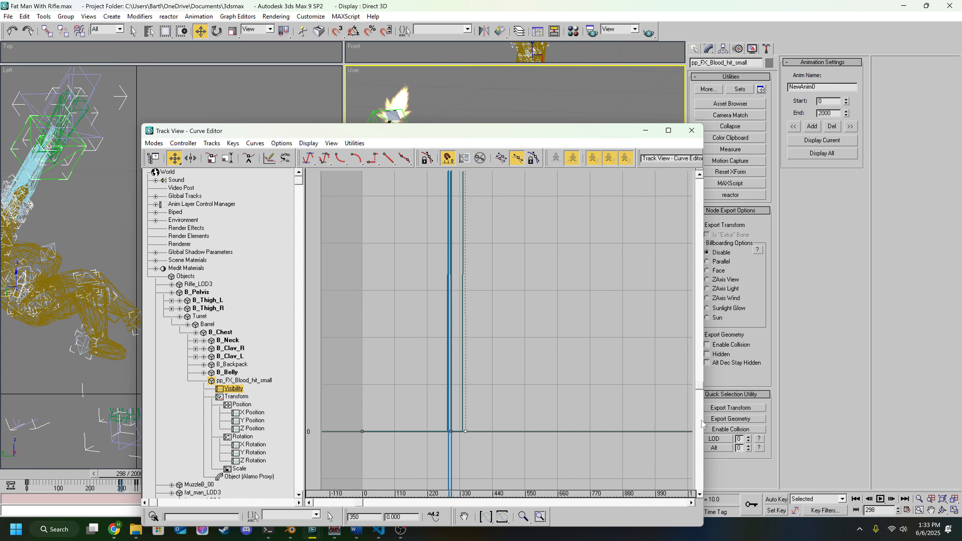
scroll(701, 423, "down", 6)
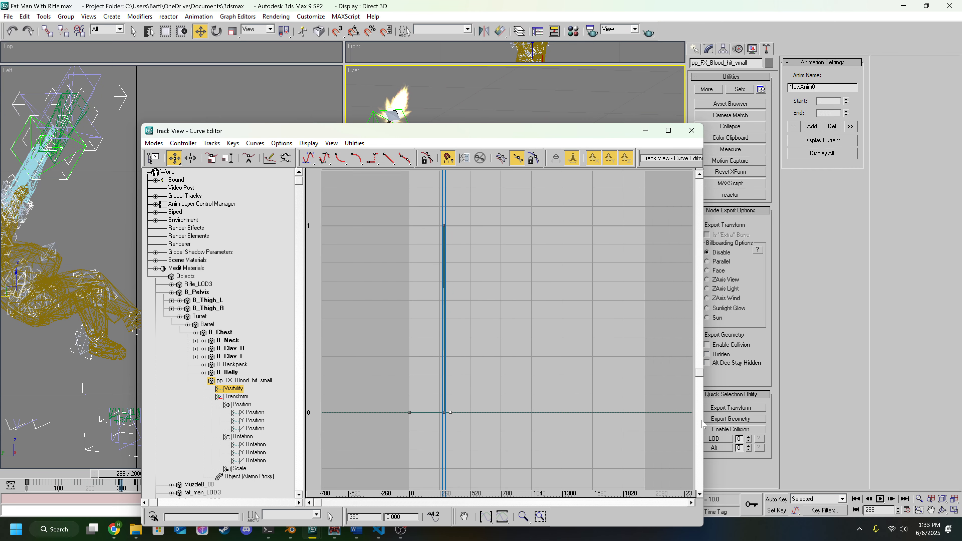
scroll(466, 300, "up", 4)
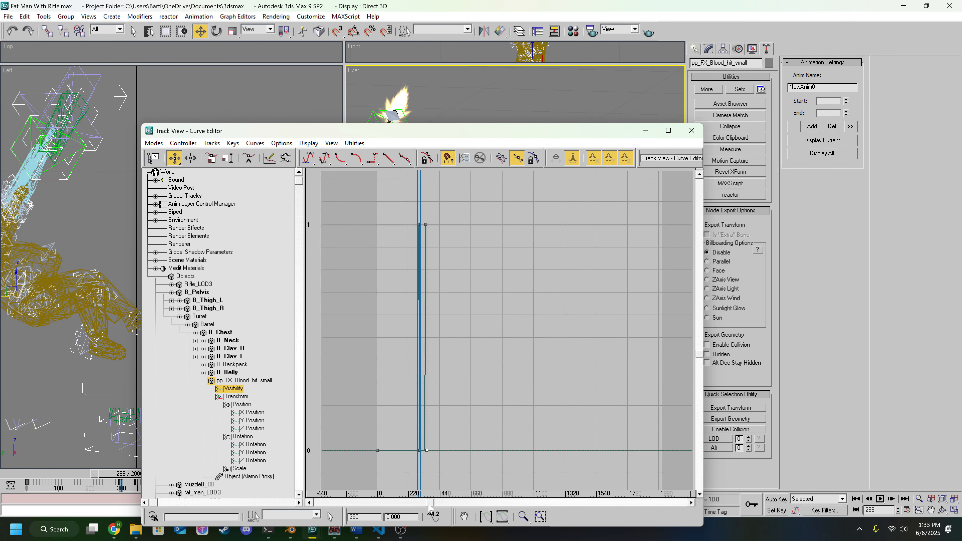
scroll(429, 507, "up", 8)
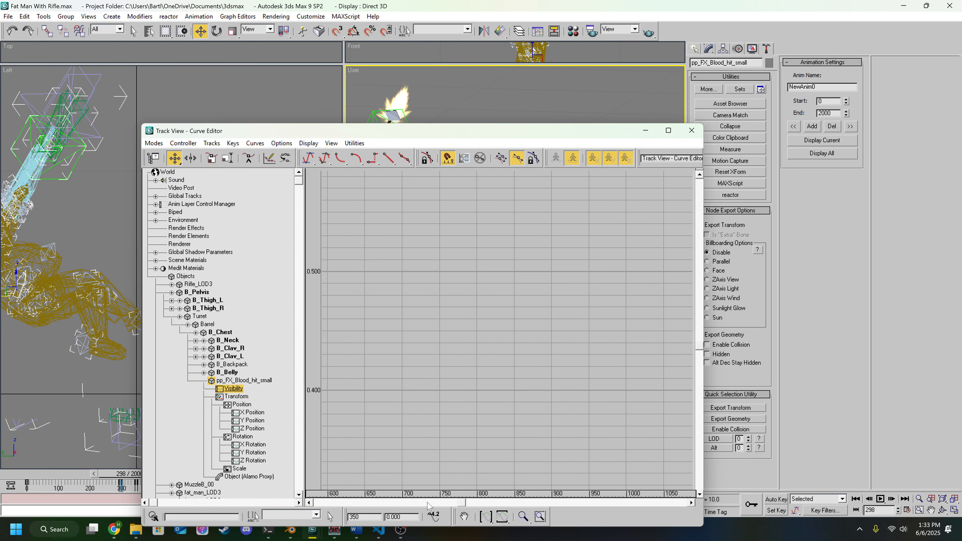
scroll(429, 506, "up", 6)
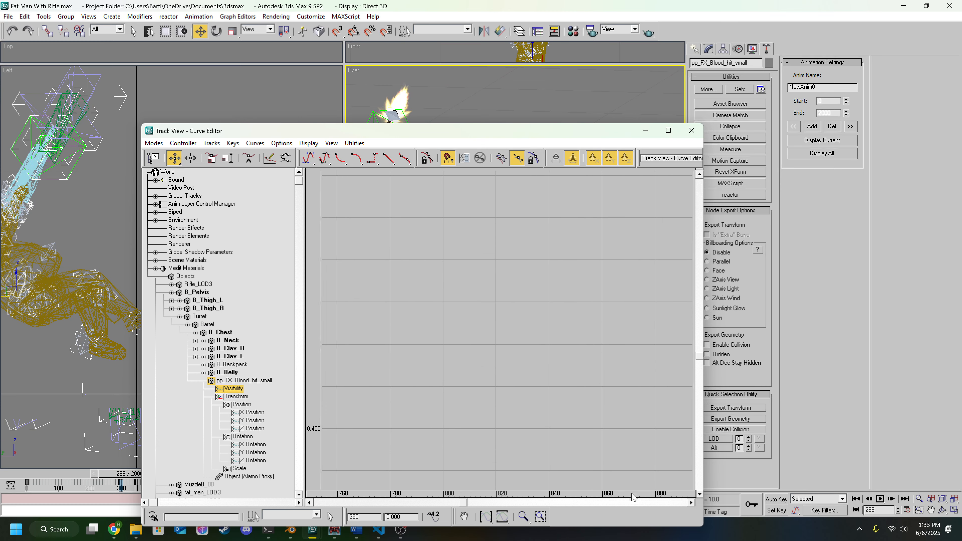
left_click_drag(468, 505, 373, 510)
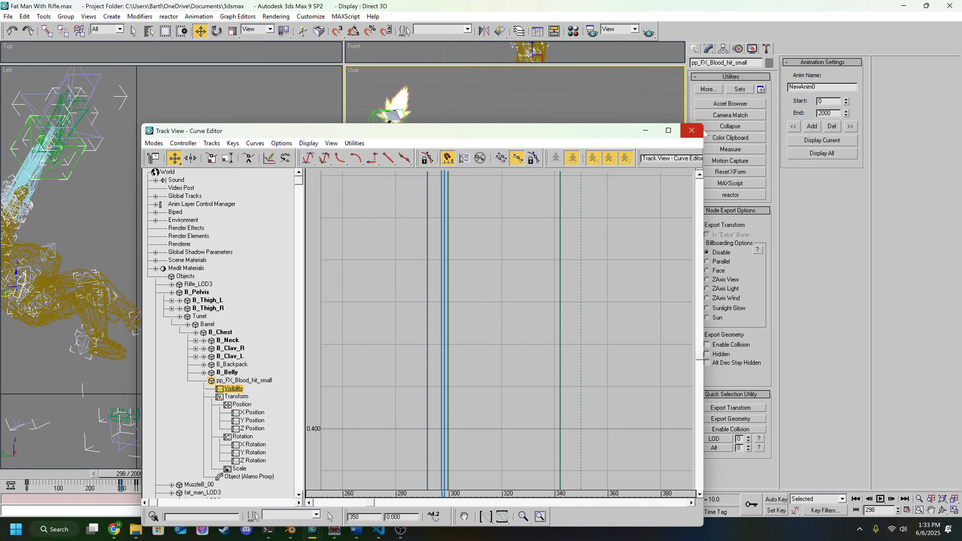
Close the Curve Editor and return the animation's current time to frame 0.
left_click(692, 131)
middle_click_drag(478, 258, 520, 302)
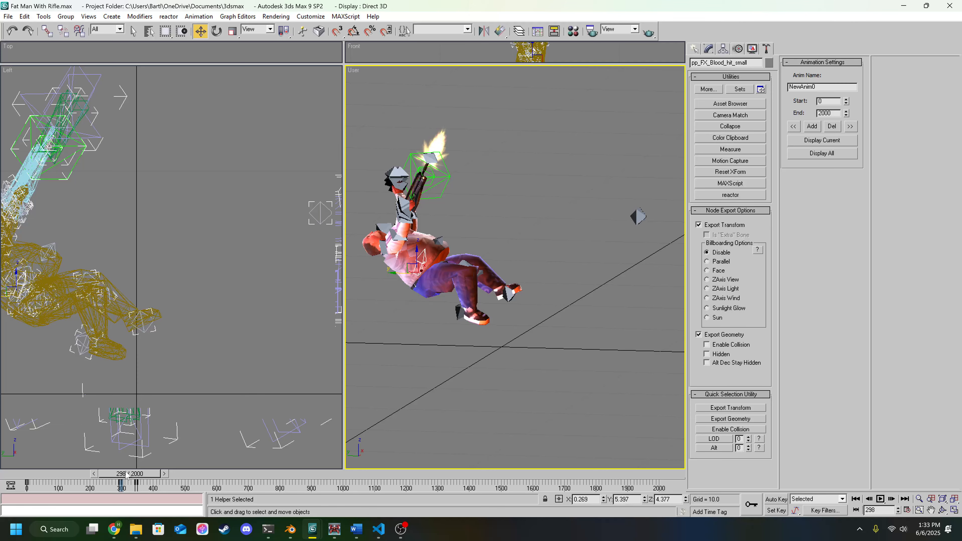
left_click_drag(126, 473, 38, 474)
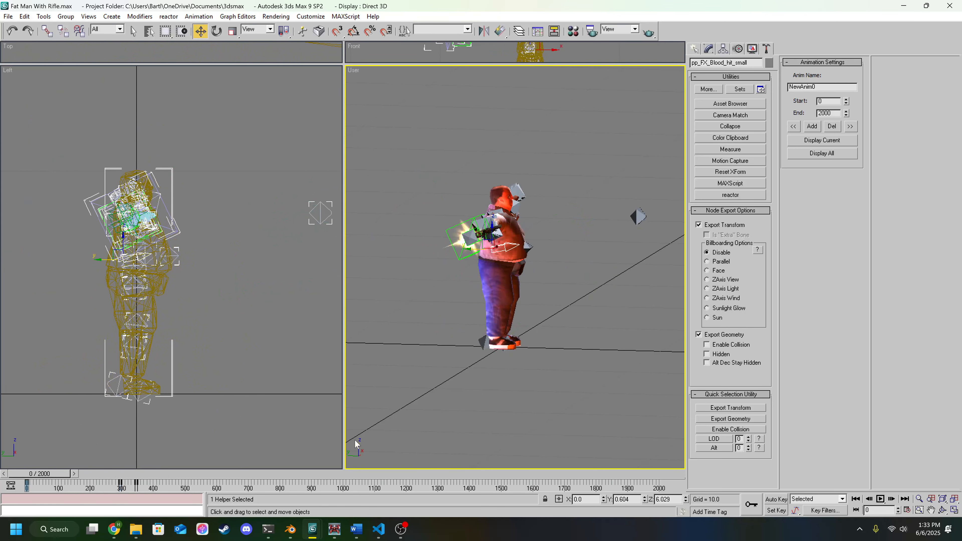
middle_click_drag(475, 393, 455, 393)
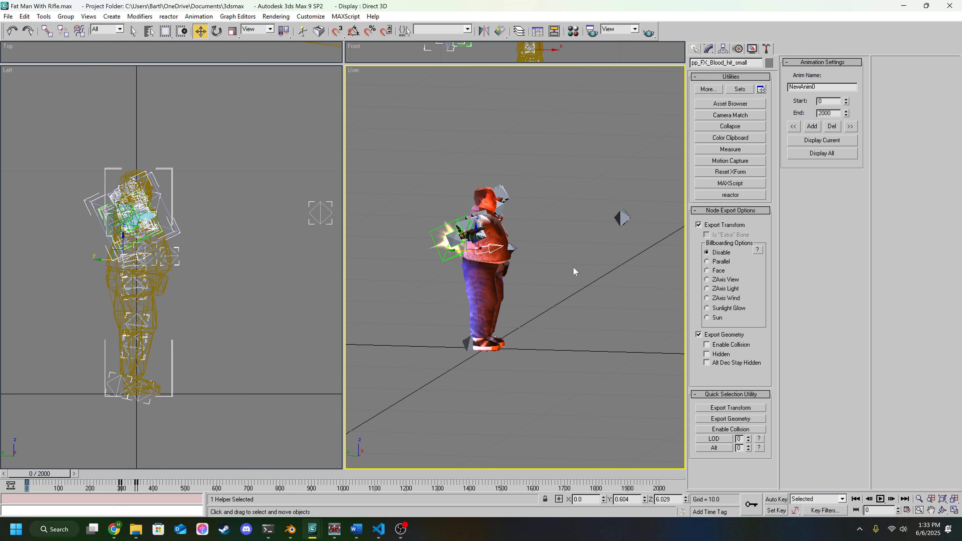
Unhide the Boundingbox and Col_Main objects in the Layer manager's default layer and close the manager.
left_click(518, 32)
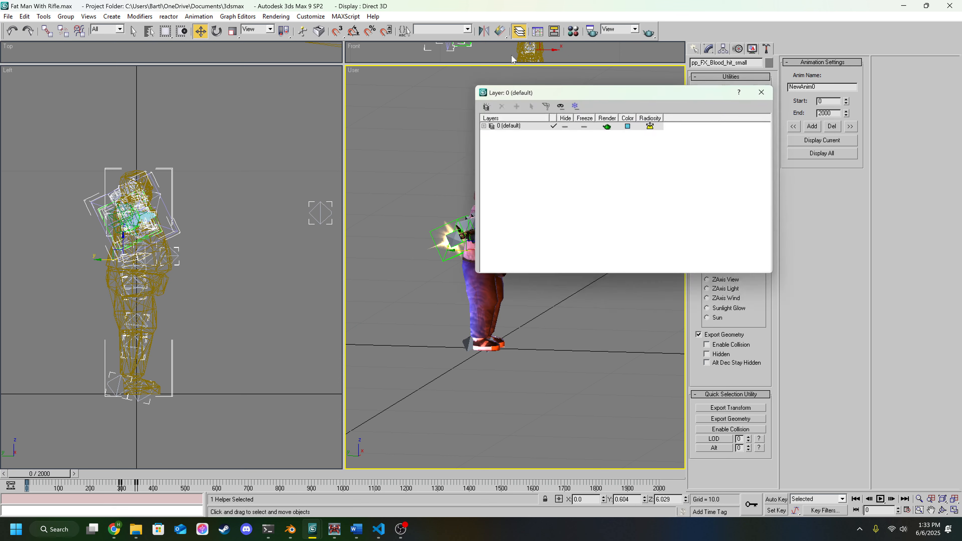
left_click(486, 127)
scroll(542, 180, "down", 1)
left_click(566, 254)
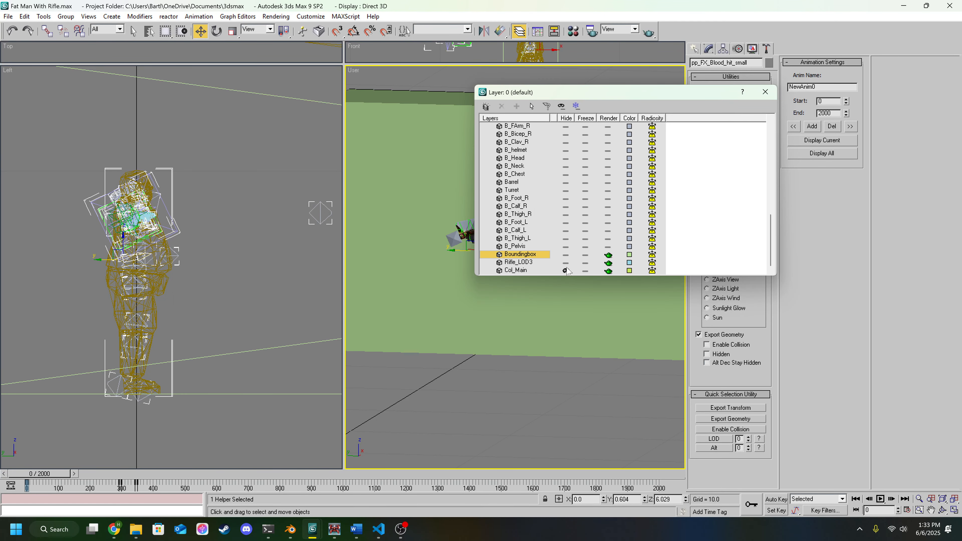
left_click(566, 270)
left_click(764, 92)
scroll(556, 222, "down", 5)
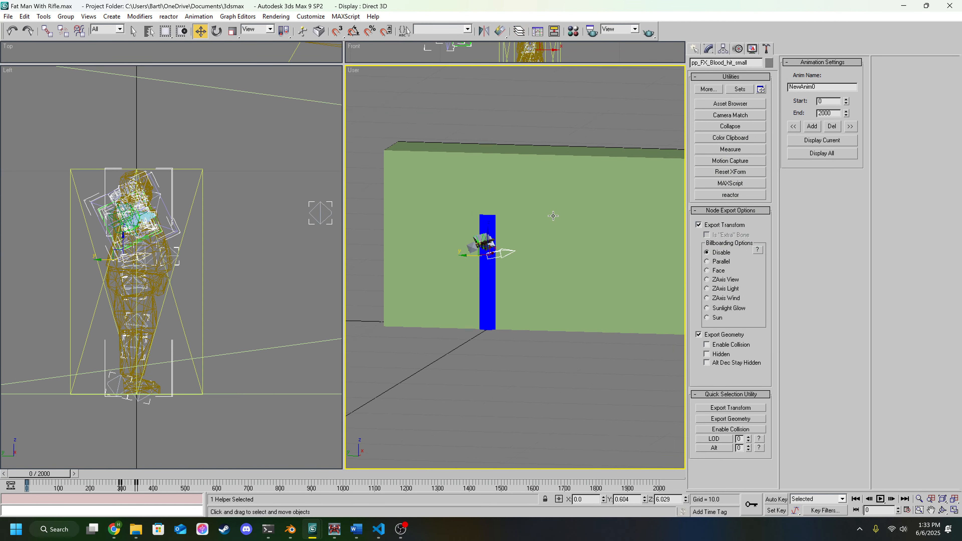
middle_click_drag(556, 222, 436, 219)
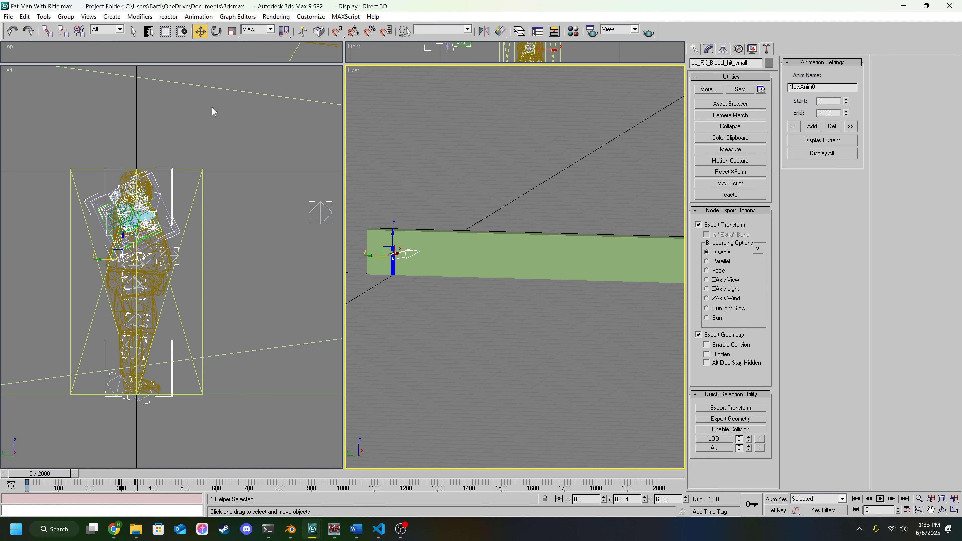
Export the scene as an Alamo Object over the existing CVH_Fat_Rifle_Man.alo in the MODELS folder.
left_click(8, 17)
left_click(30, 257)
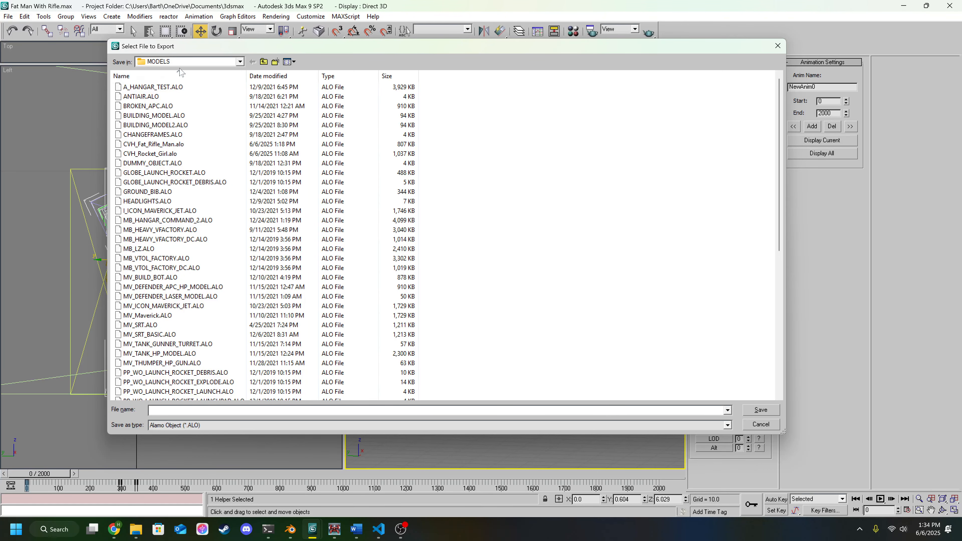
left_click(240, 62)
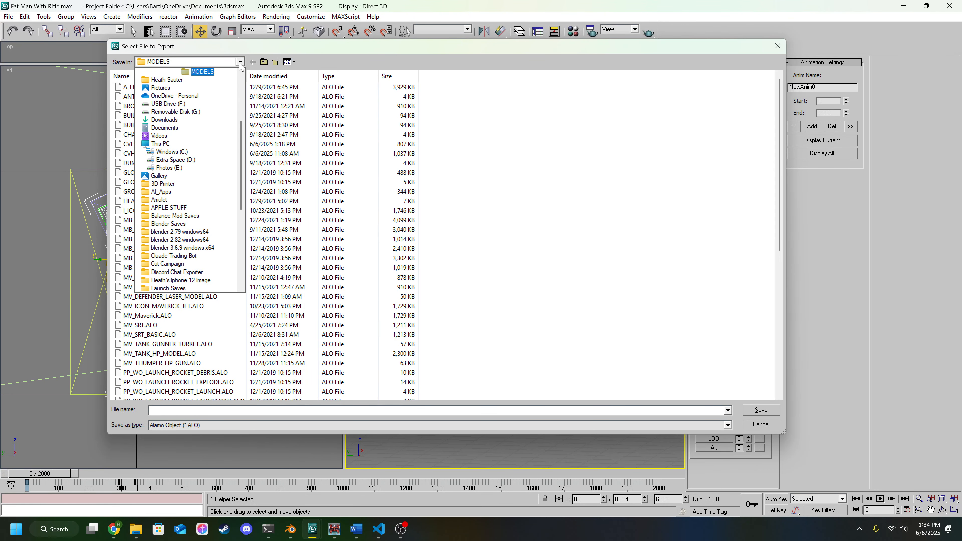
left_click(240, 64)
left_click(139, 146)
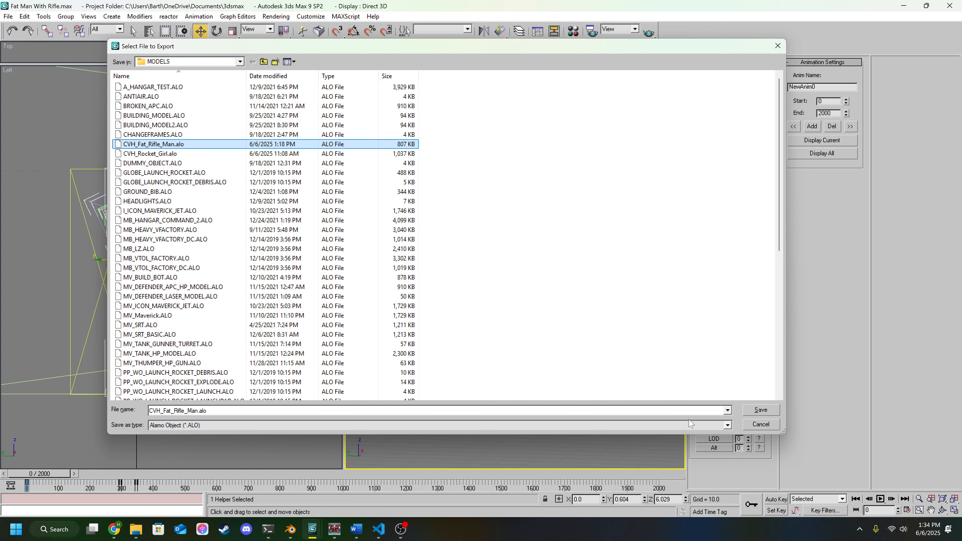
left_click(762, 410)
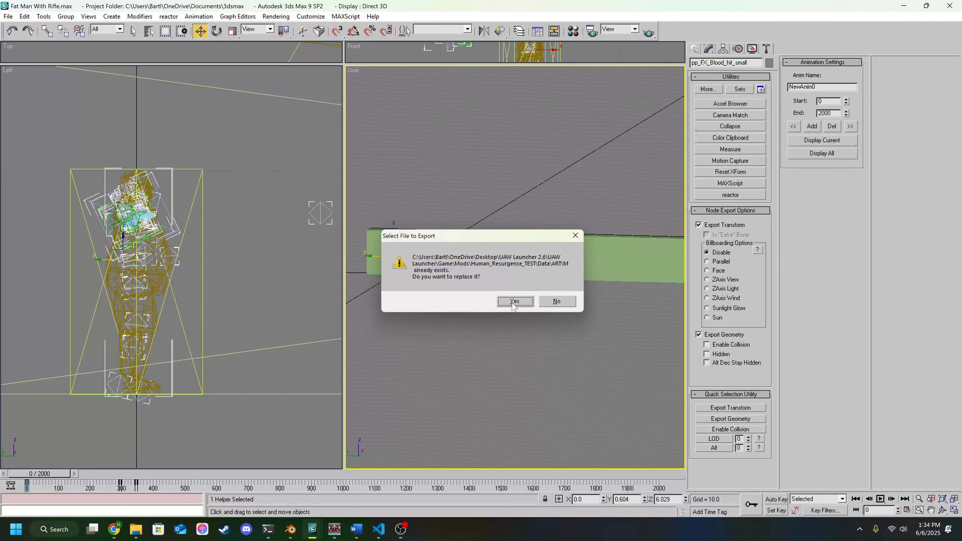